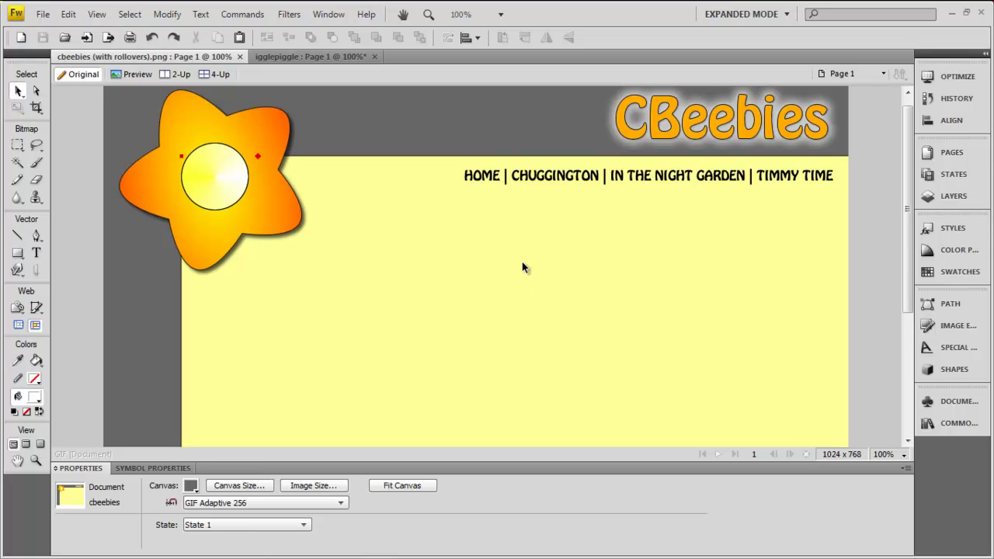
Check the navigation text, CBeebies logo and star's centre circle by selecting each, then deselect
left_click(492, 177)
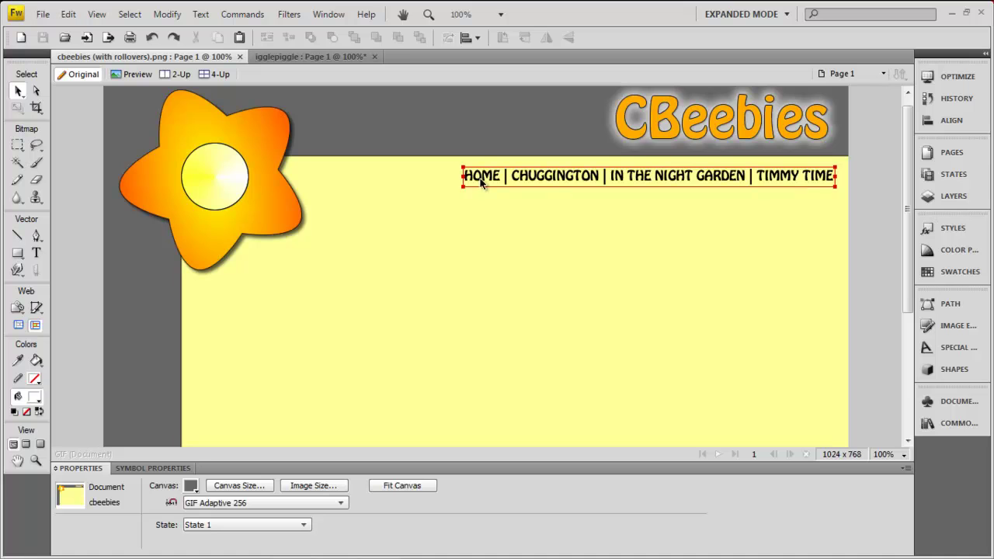
left_click(701, 124)
left_click(315, 153)
left_click(211, 166)
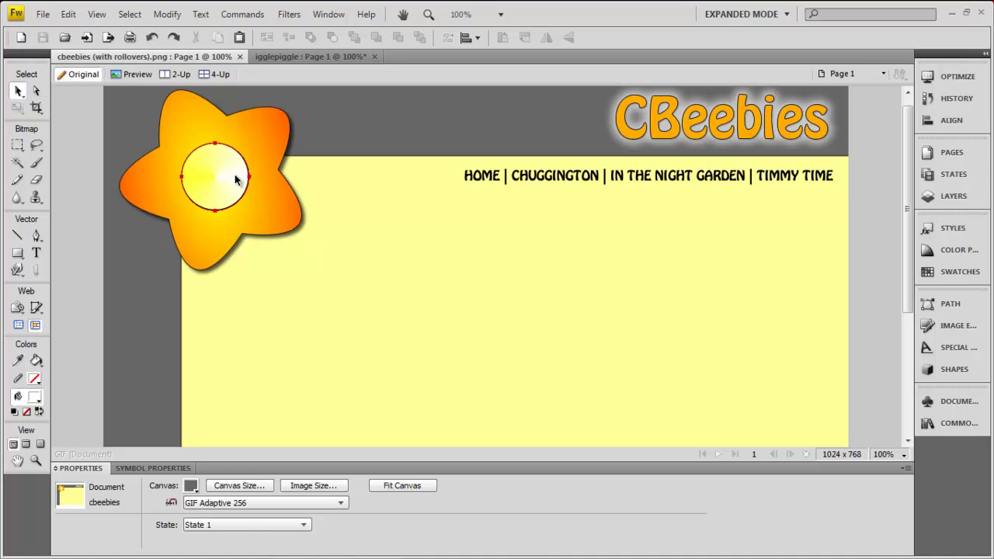
left_click(677, 135)
left_click(691, 265)
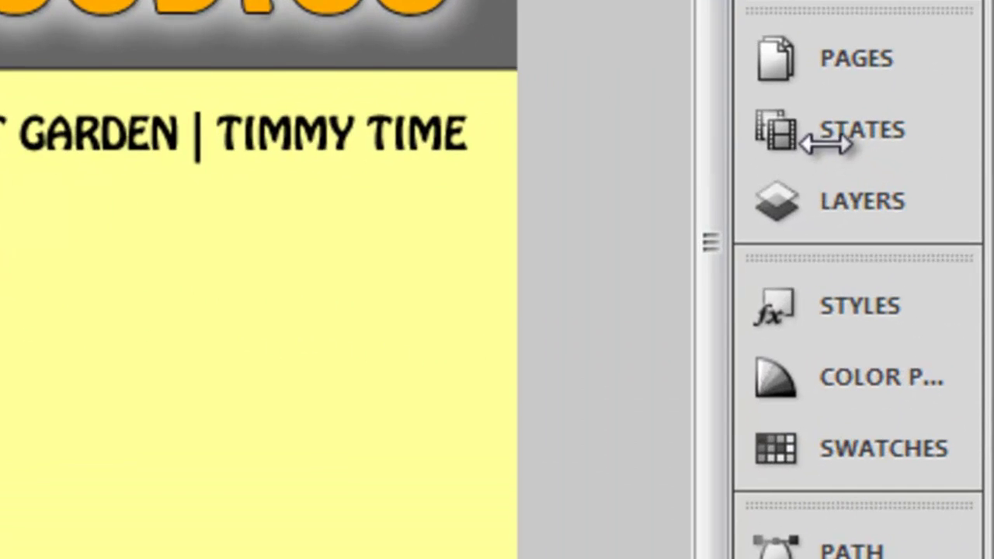
Duplicate State 1 once to create State 2
left_click(829, 138)
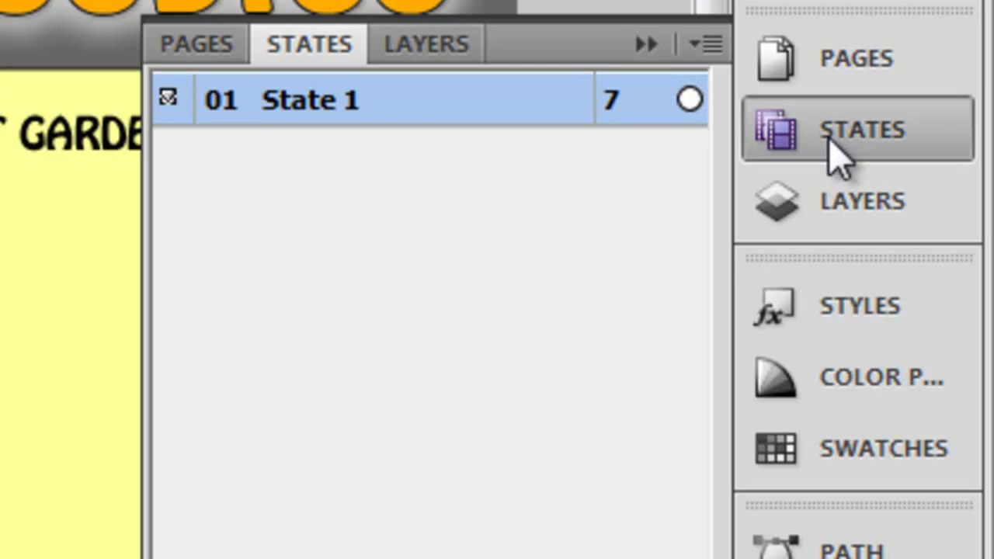
right_click(351, 100)
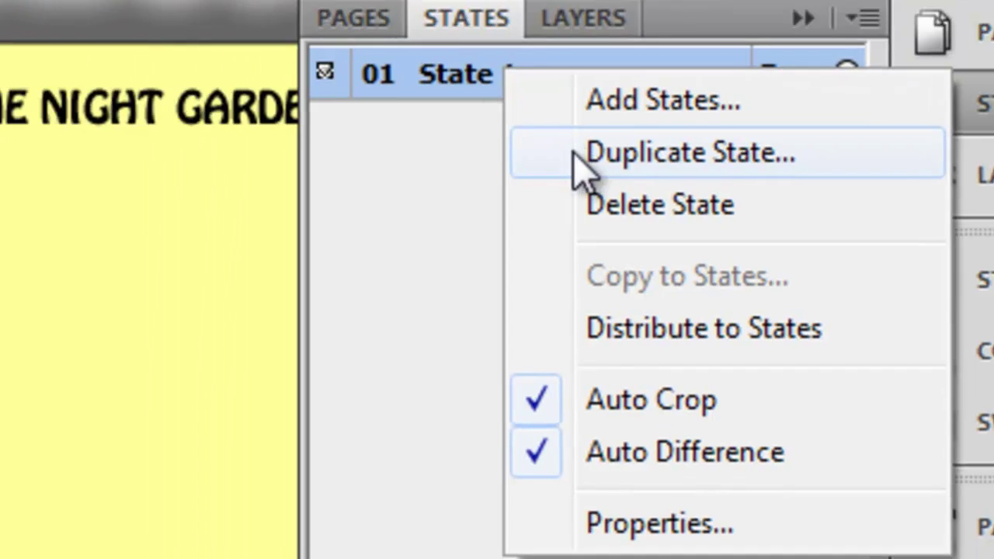
left_click(575, 153)
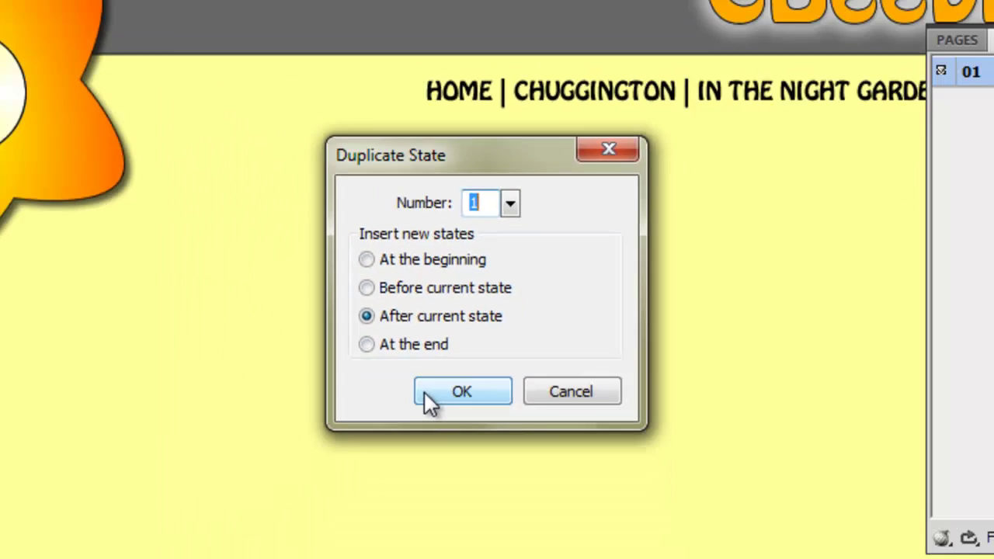
left_click(359, 486)
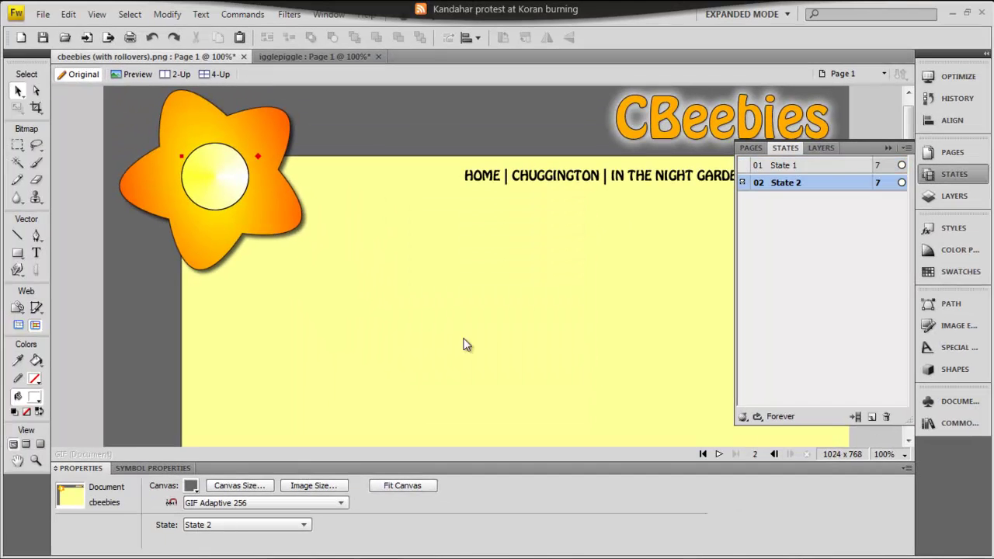
Switch between State 1 and State 2 to compare them, finishing in State 2
left_click(802, 167)
left_click(800, 181)
left_click(799, 171)
left_click(799, 184)
left_click(795, 168)
left_click(800, 183)
left_click(793, 166)
left_click(796, 183)
left_click(794, 168)
left_click(788, 182)
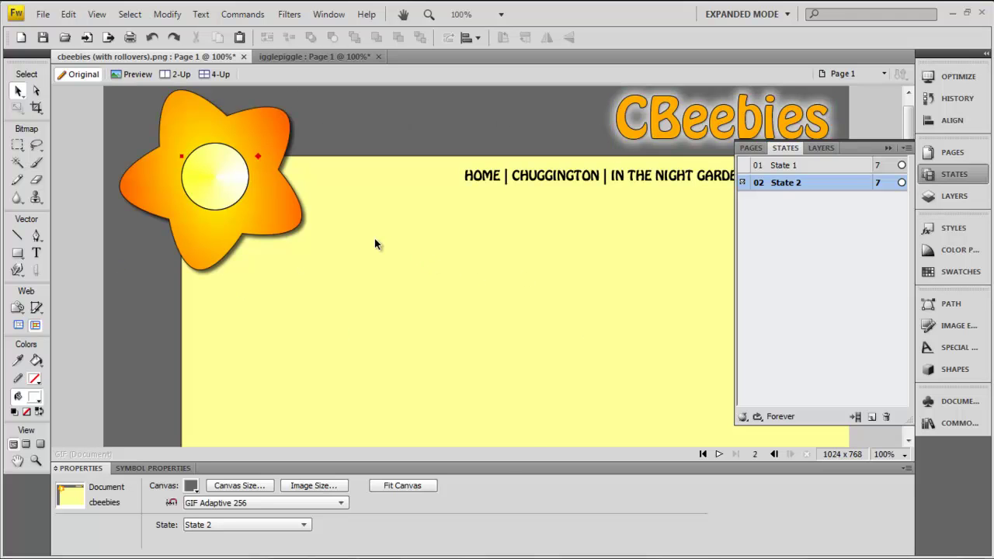
Change the CBeebies logo text fill in State 2 from orange to bright yellow
left_click(528, 172)
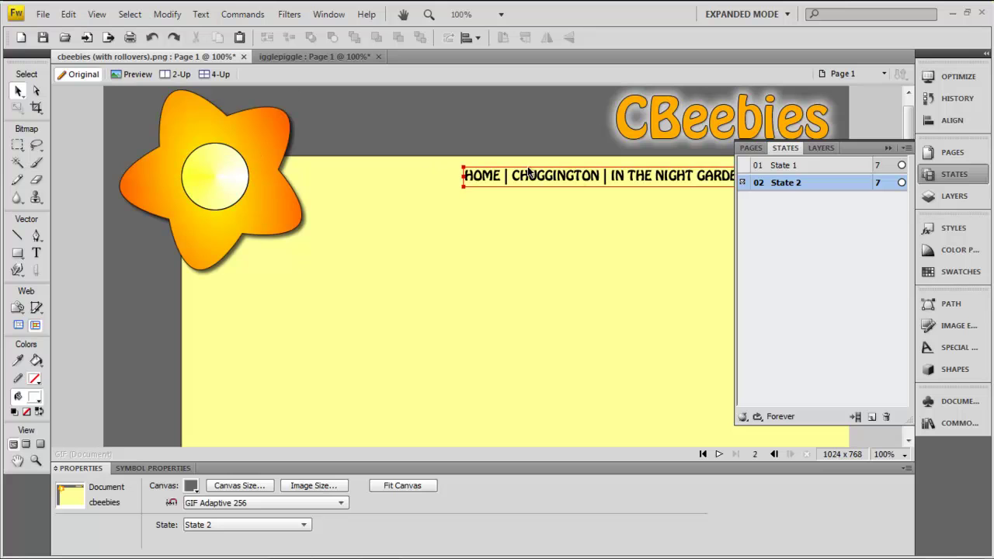
left_click(573, 205)
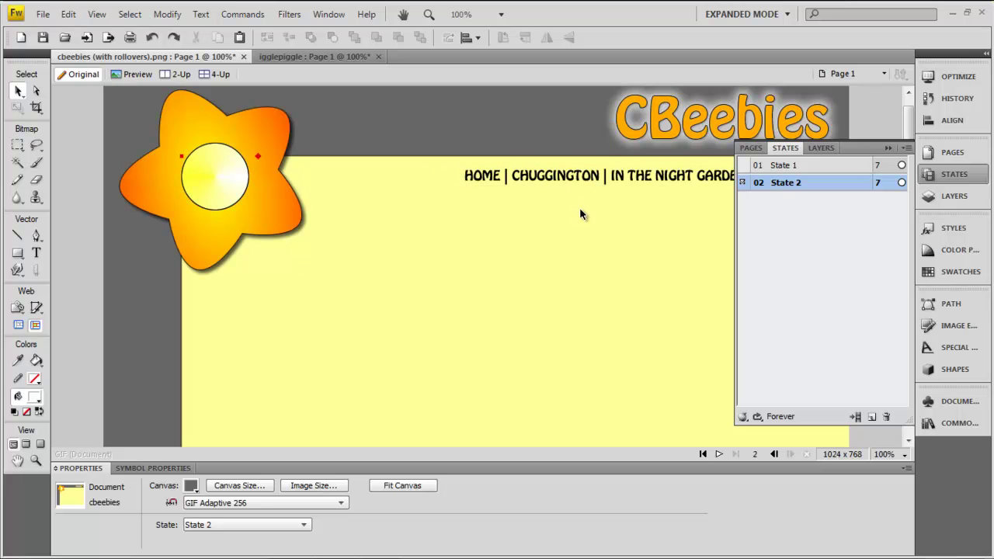
left_click(665, 133)
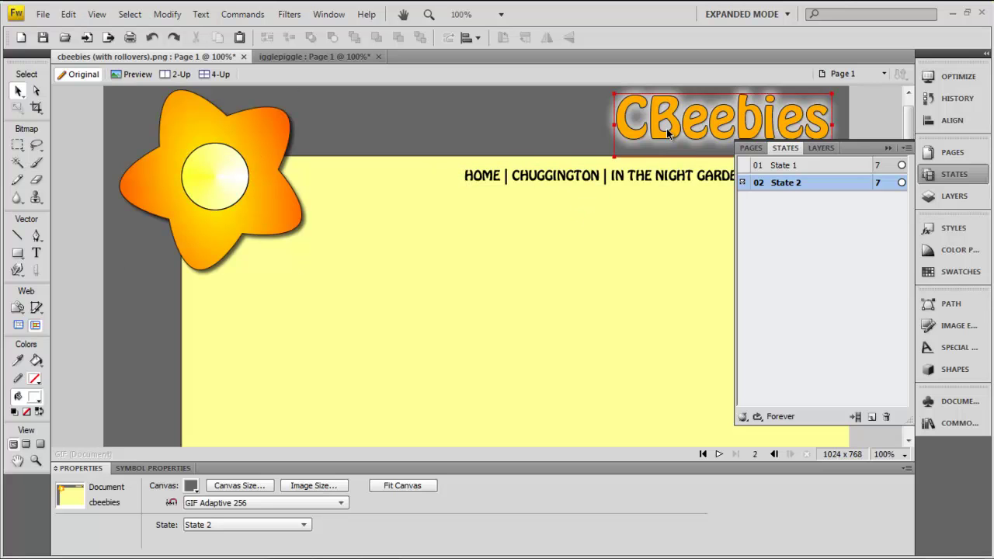
left_click(666, 128)
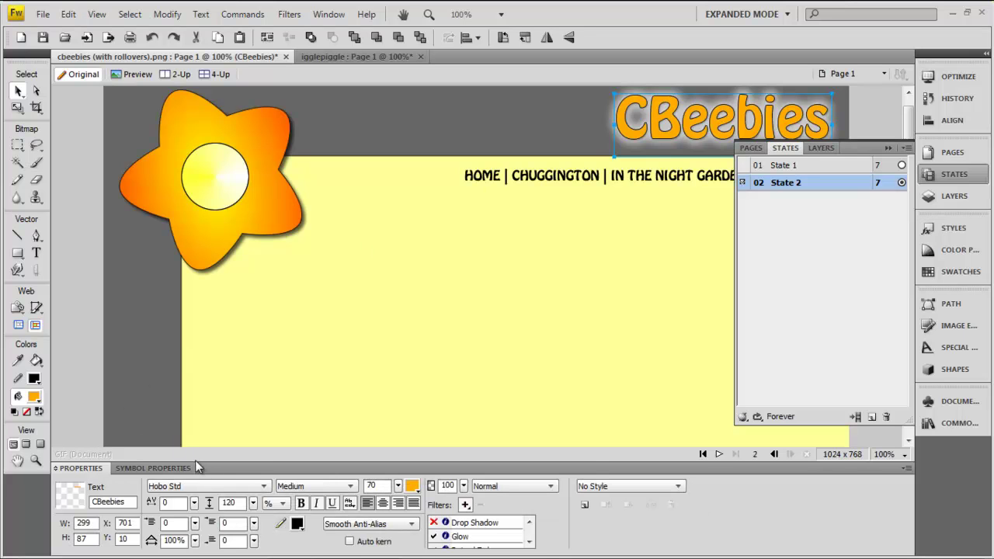
left_click(413, 485)
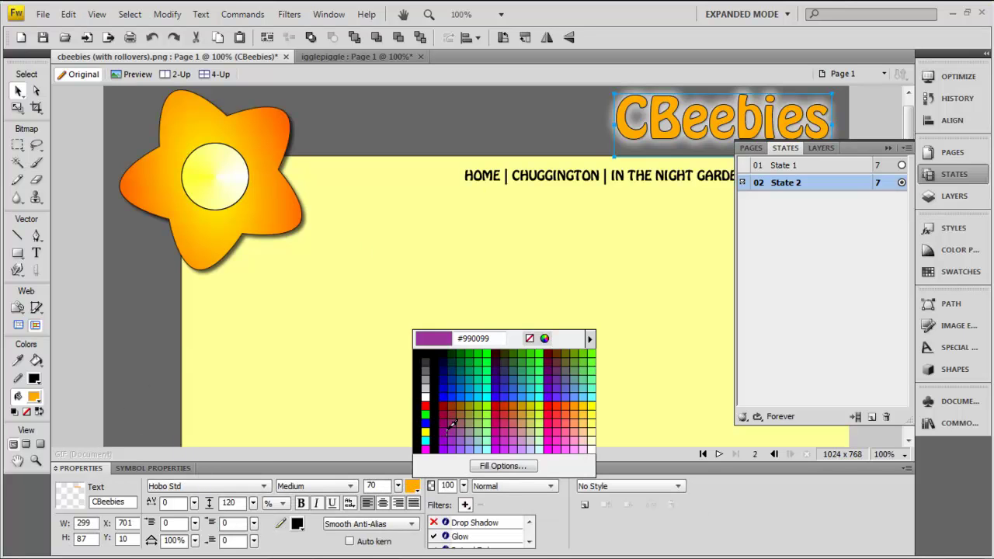
left_click(592, 405)
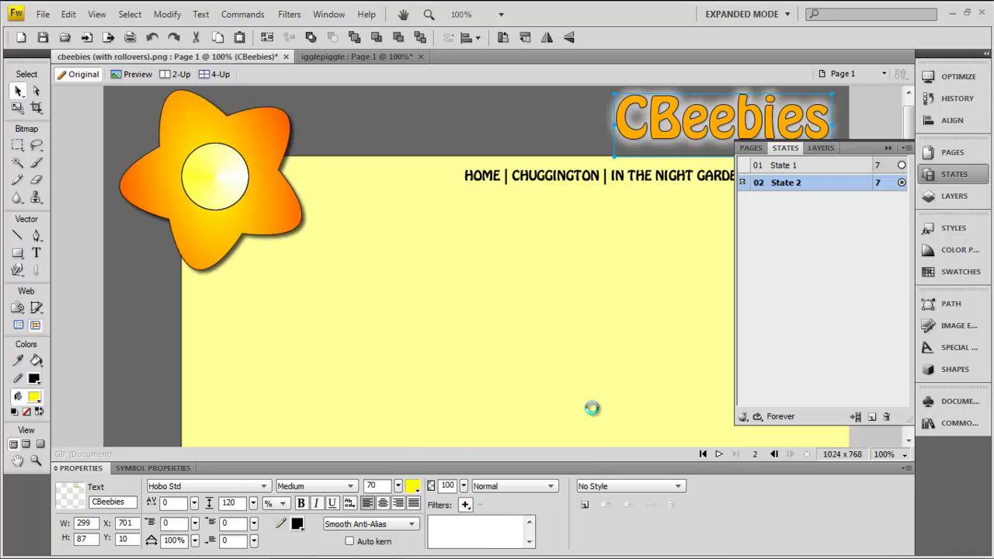
left_click(502, 179)
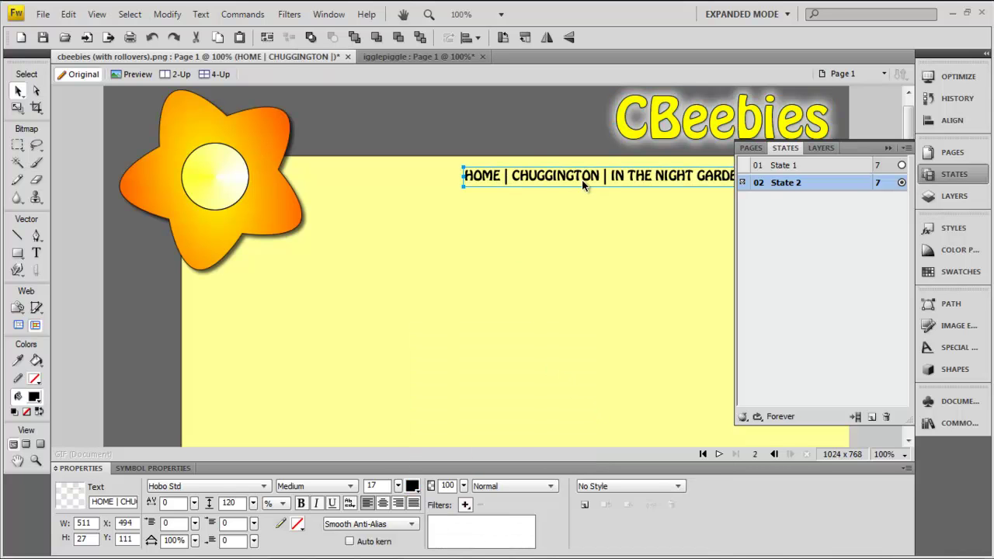
Eyedrop the star's orange (#FF6E00) as the navigation links' fill colour
left_click(414, 486)
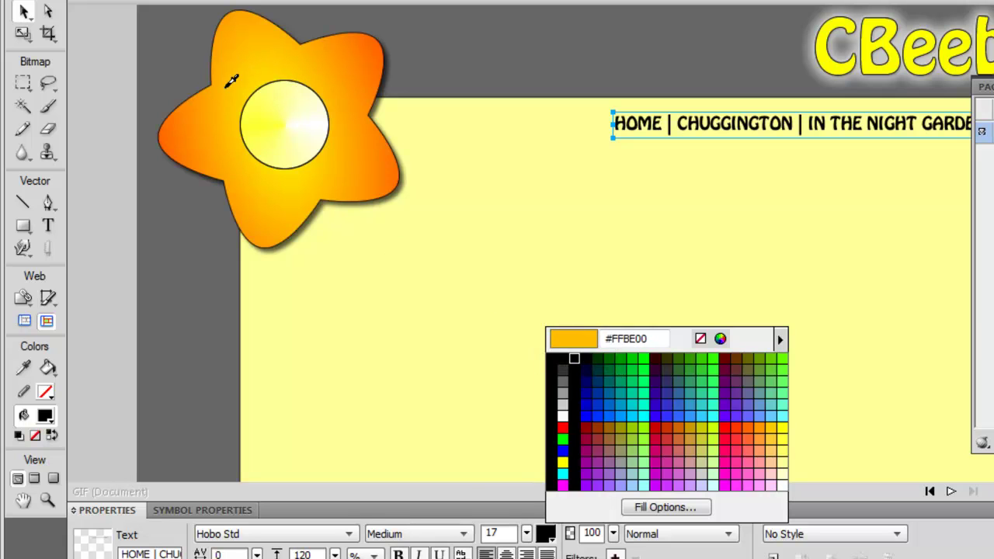
left_click(378, 45)
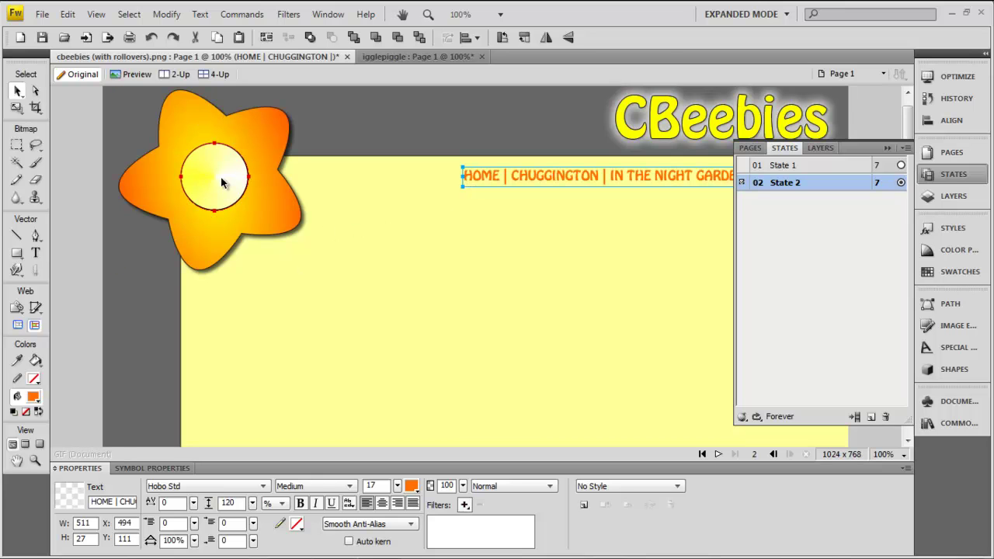
Switch to the igglepiggle document and look at the image's context menu without choosing anything
left_click(417, 54)
right_click(473, 242)
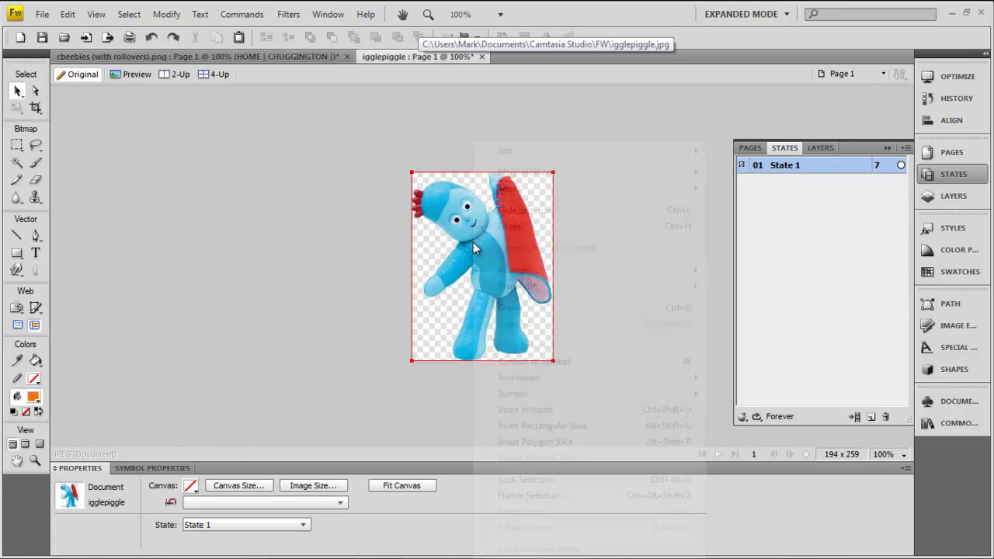
mouse_move(532, 151)
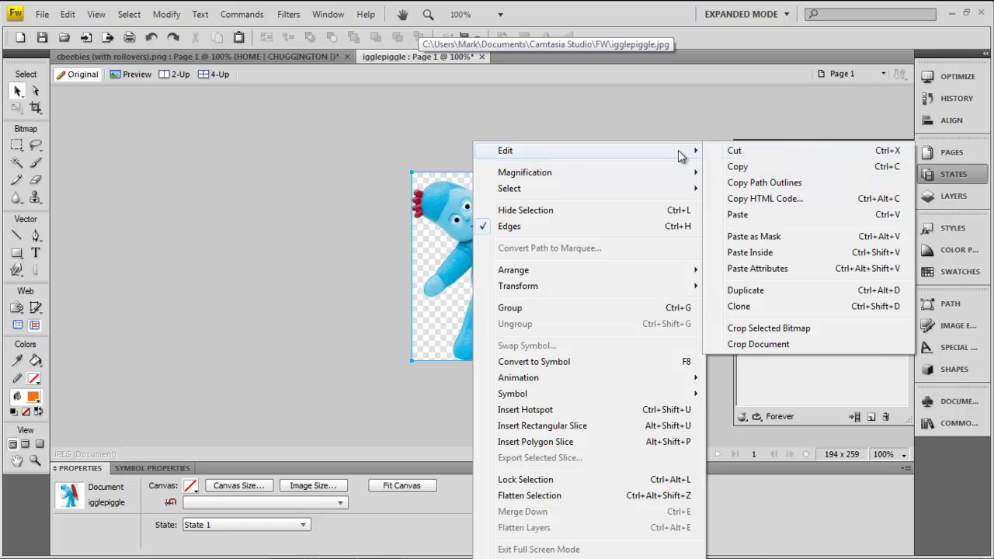
left_click(492, 123)
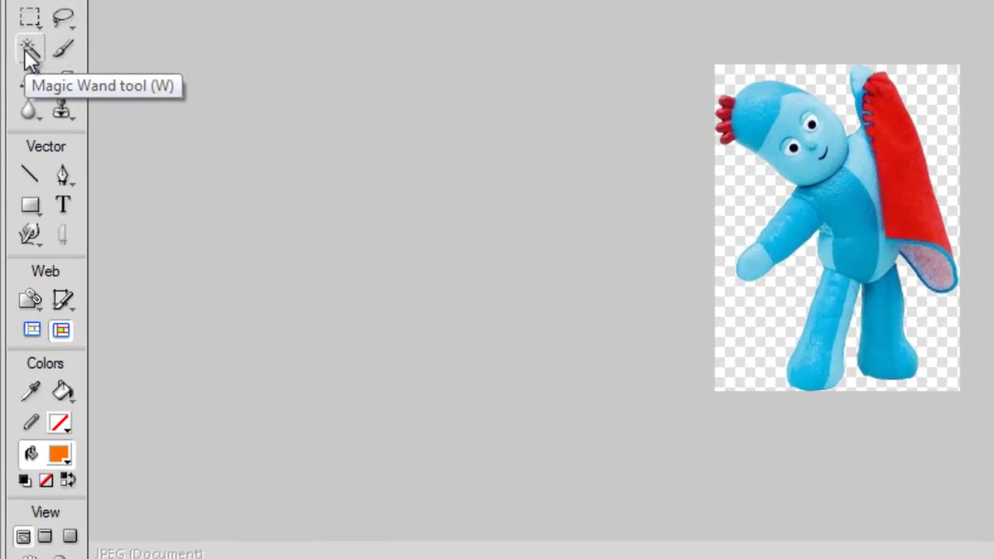
Magic-wand the empty areas left, above, beside the cape and around the leg, then reselect the bitmap
left_click(28, 51)
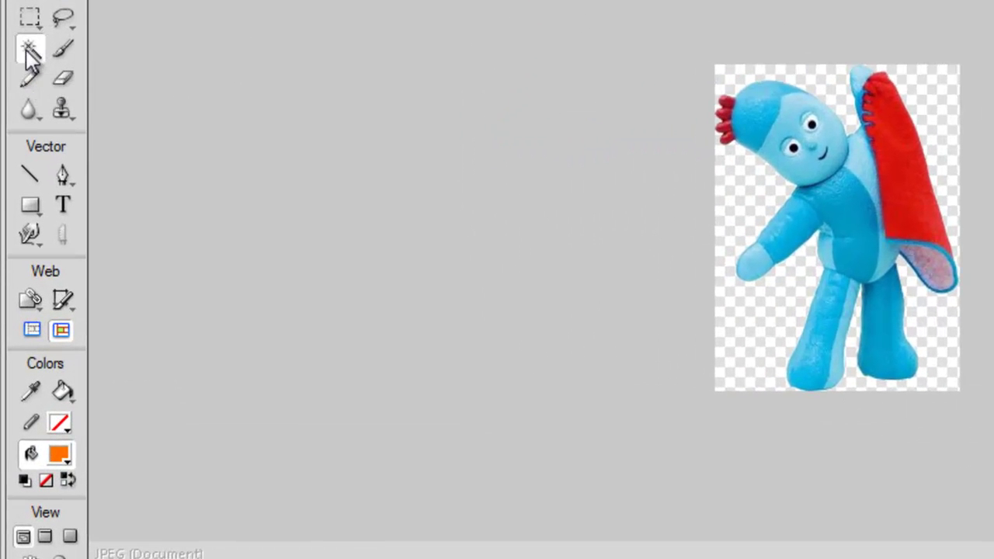
left_click(748, 202)
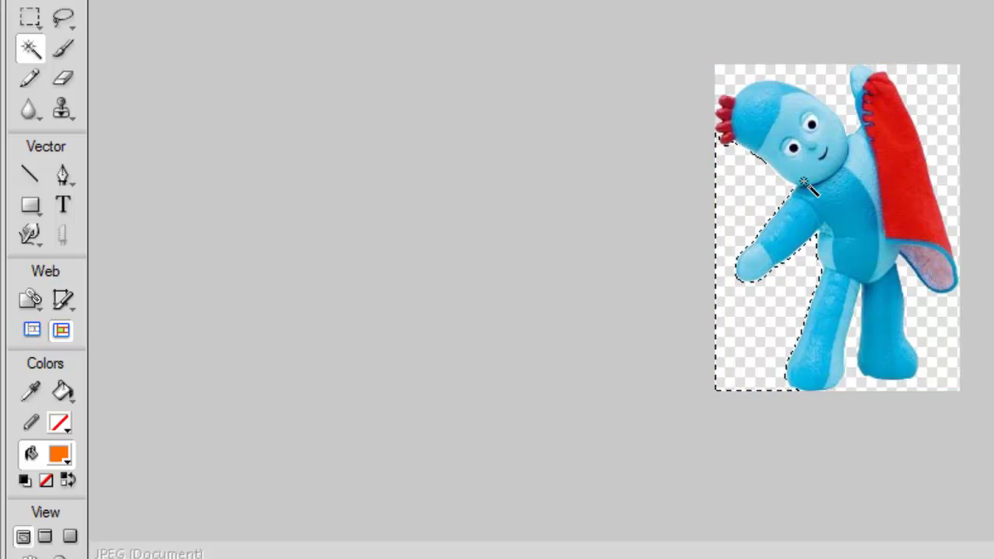
left_click(741, 83)
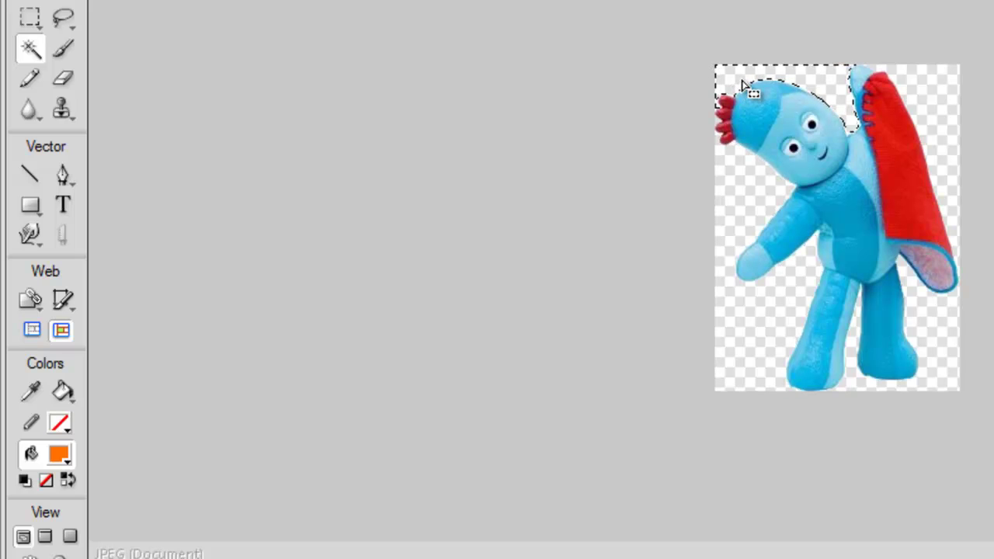
left_click(925, 84)
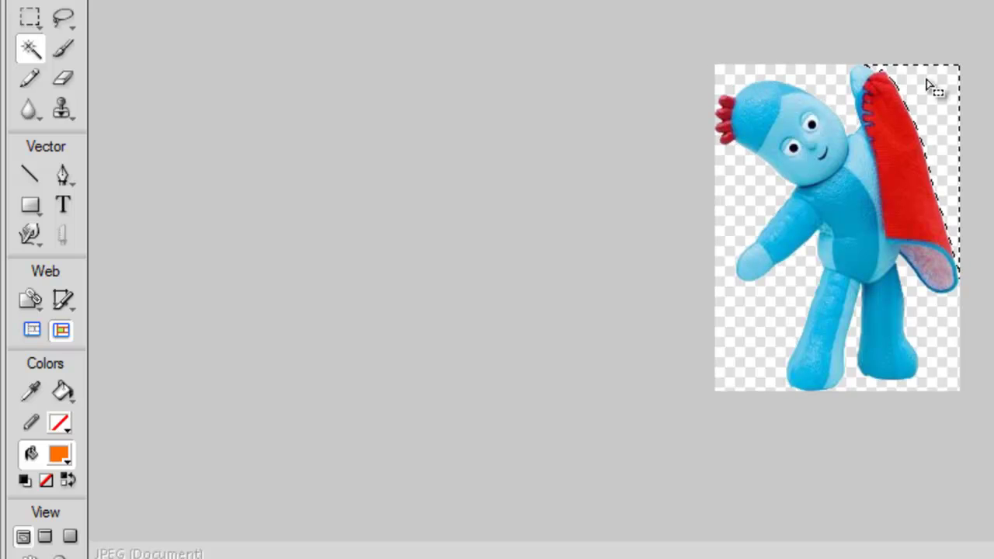
left_click(932, 373)
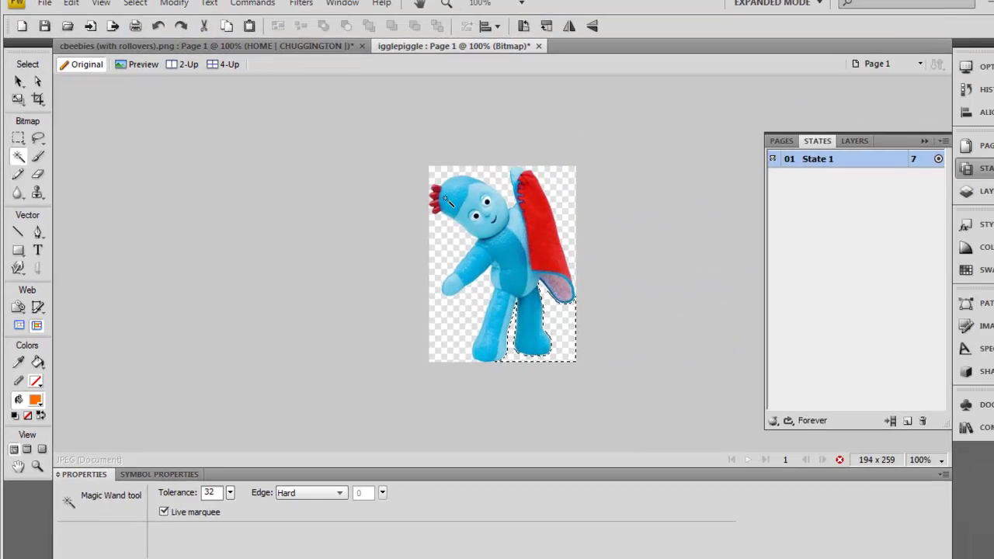
left_click(18, 81)
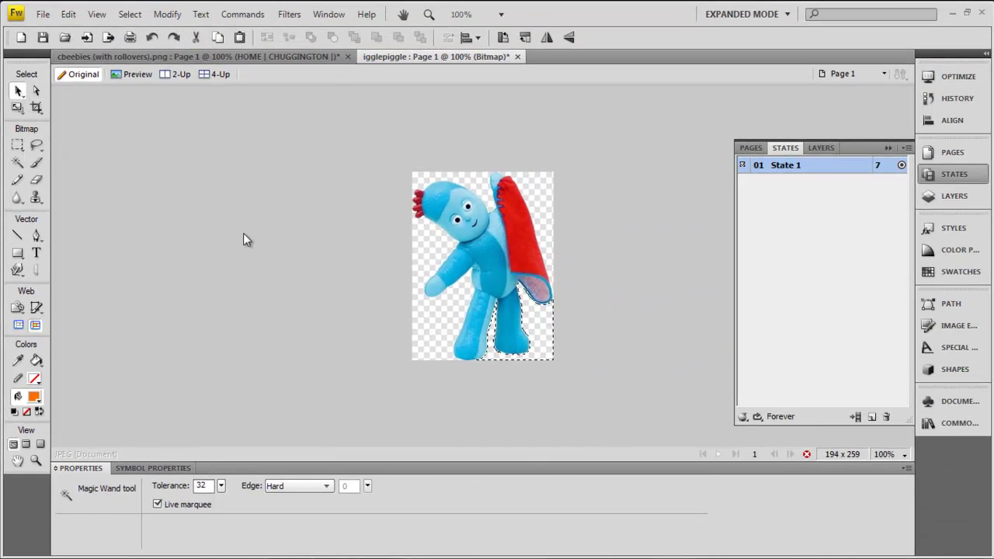
left_click(282, 239)
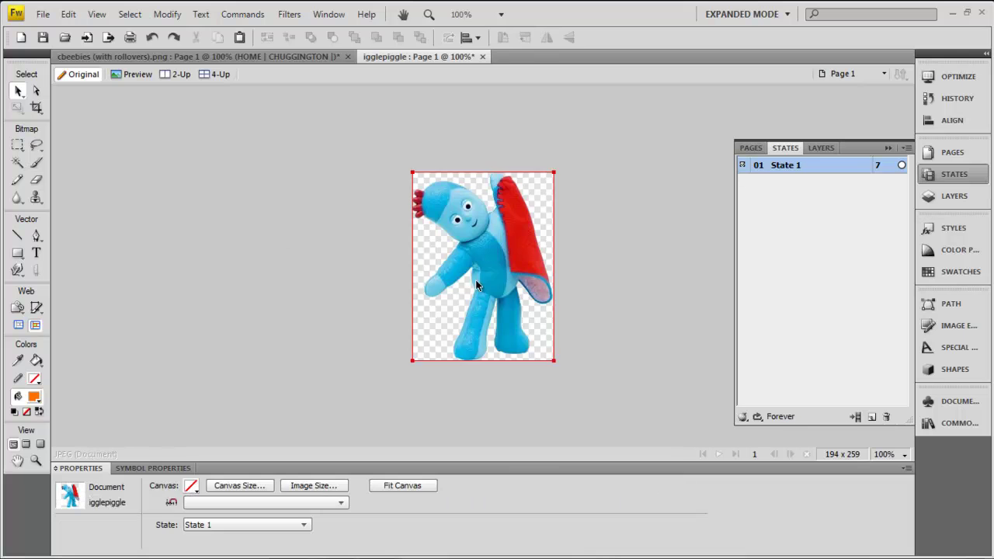
Copy the Iggle Piggle bitmap from the igglepiggle document
left_click(478, 255)
right_click(479, 252)
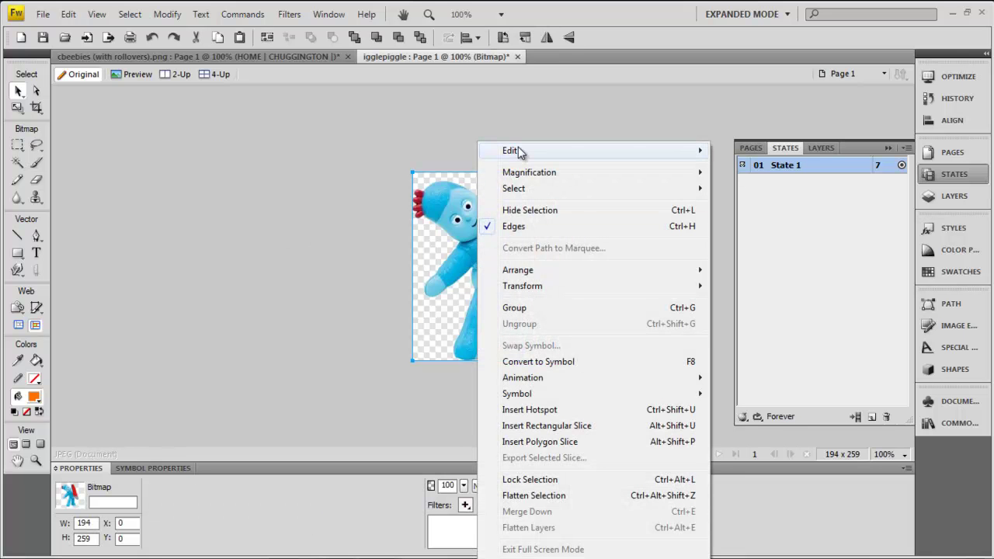
mouse_move(612, 150)
left_click(761, 167)
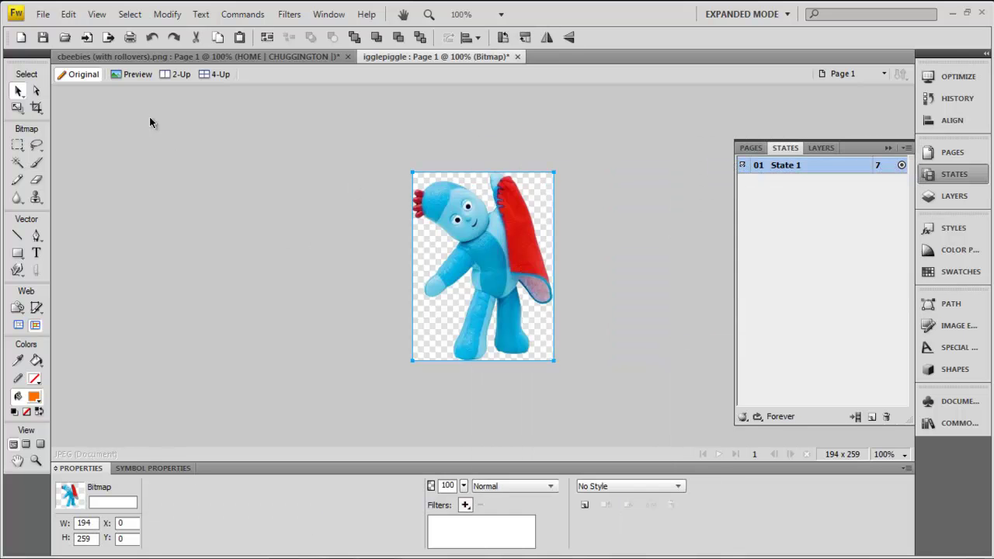
Paste Iggle Piggle into the cbeebies page and drag it just right of the star
left_click(130, 59)
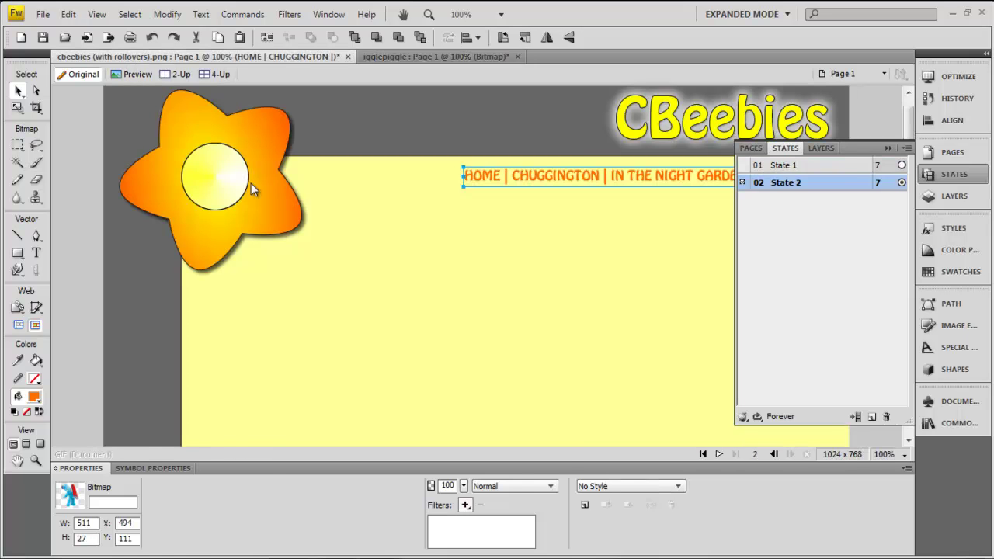
right_click(341, 195)
mouse_move(367, 150)
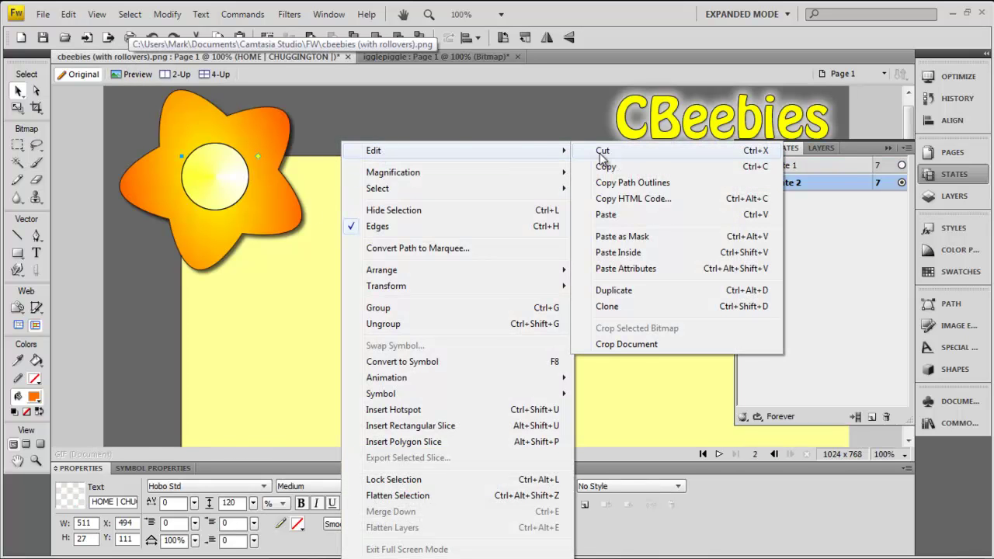
left_click(621, 219)
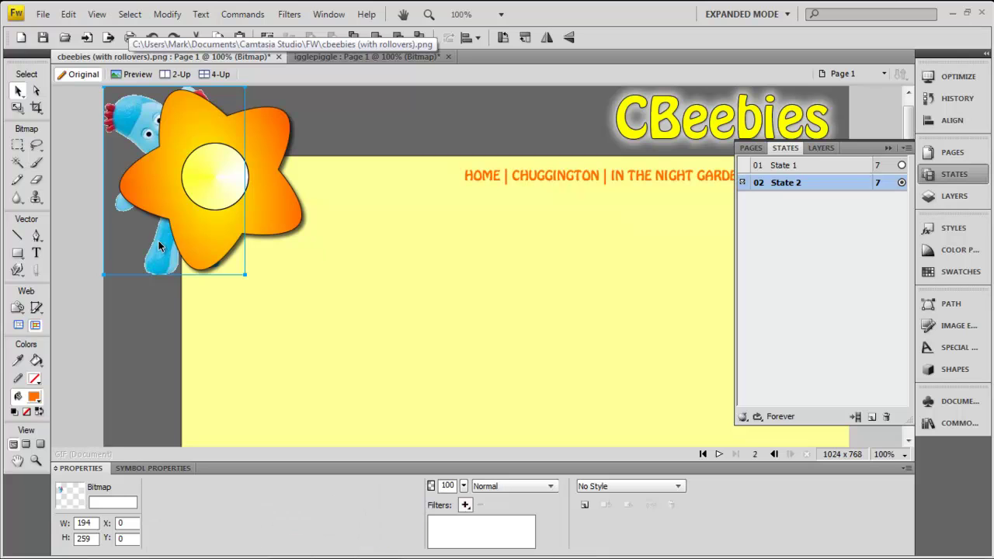
left_click_drag(153, 260, 312, 302)
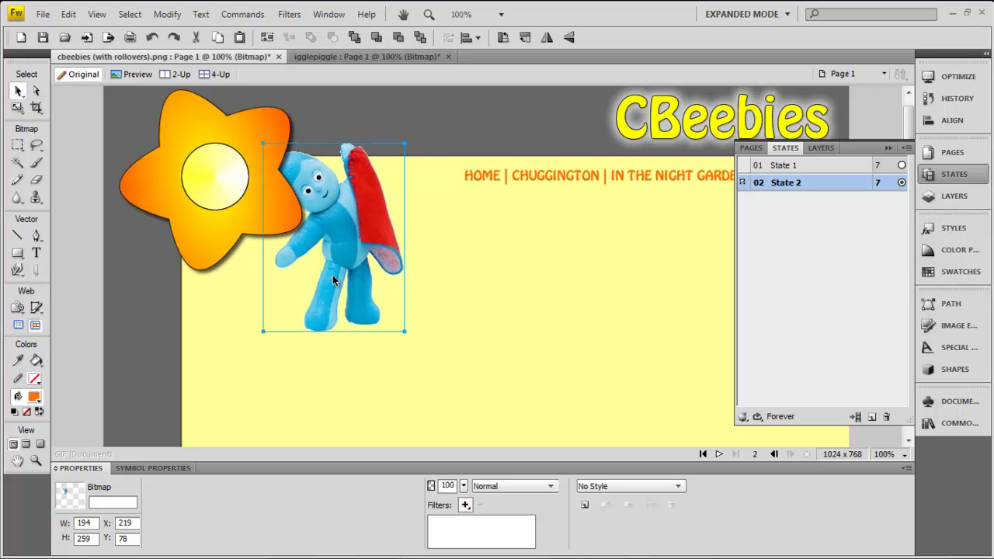
Bring Iggle Piggle to the front over the star and nudge it slightly right
right_click(334, 276)
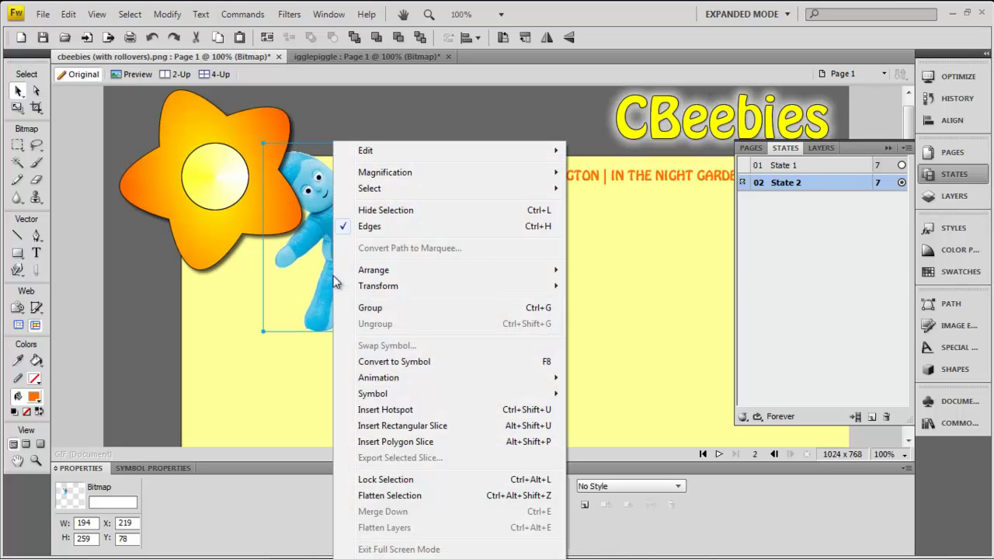
mouse_move(407, 277)
left_click(166, 15)
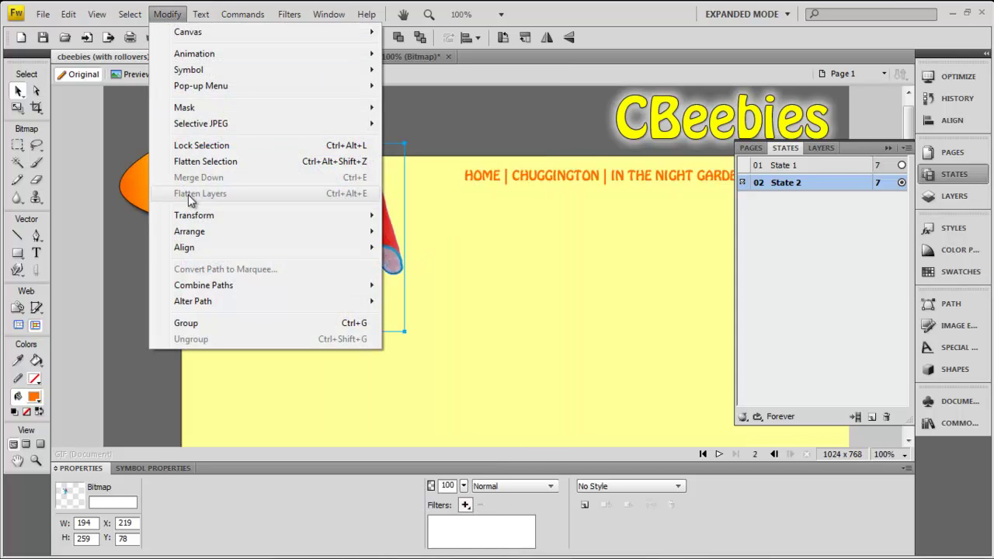
mouse_move(195, 233)
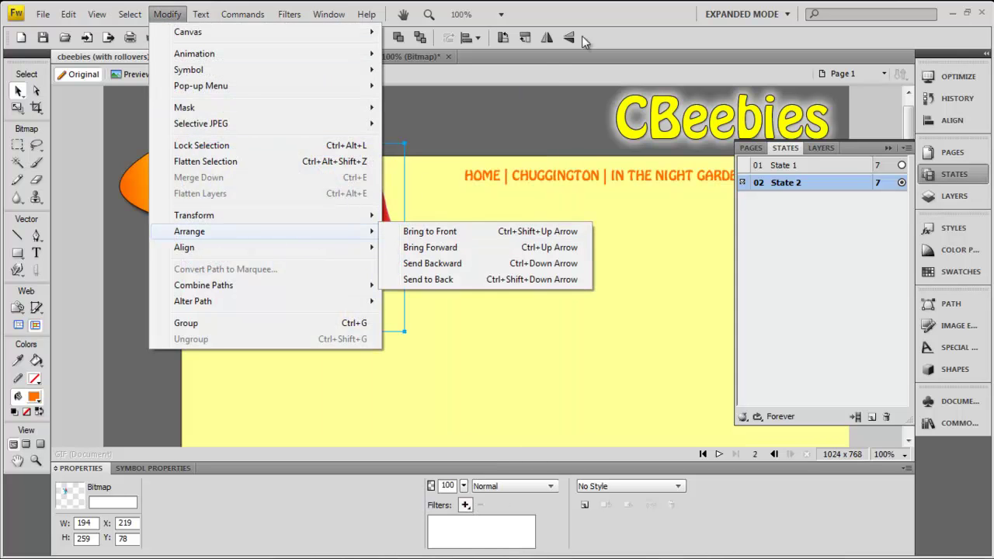
left_click(420, 232)
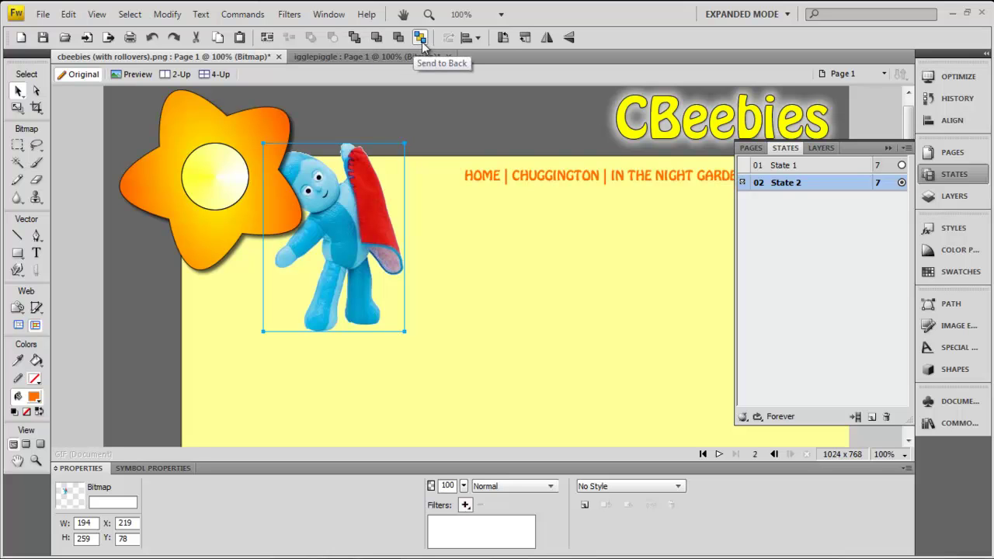
left_click(354, 37)
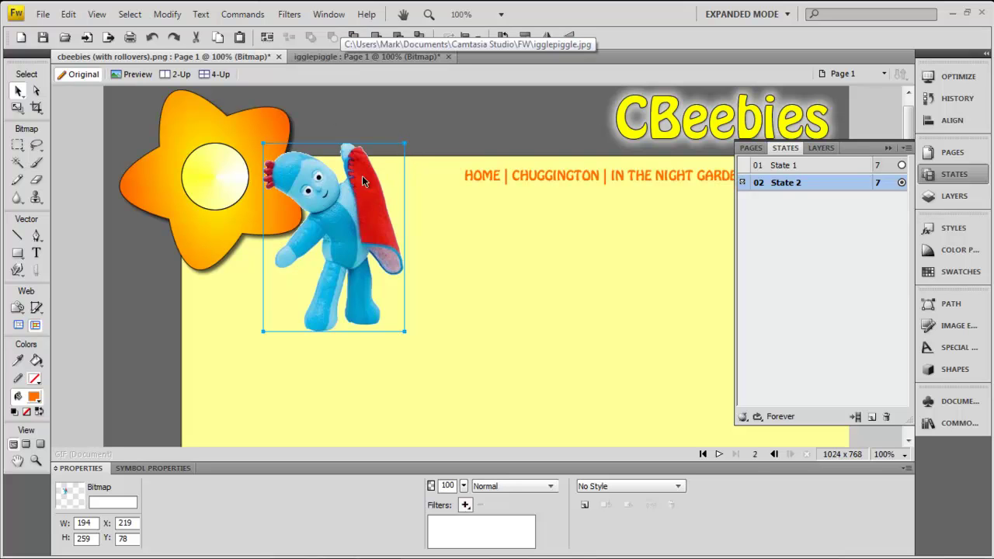
key("Right")
key("Right")
key("Right")
key("Right")
key("Right")
key("Right")
key("Right")
key("Right")
key("Right")
Scale Iggle Piggle down to 100 × 134 and place it in the star at X 100, Y 58
left_click_drag(411, 336, 332, 226)
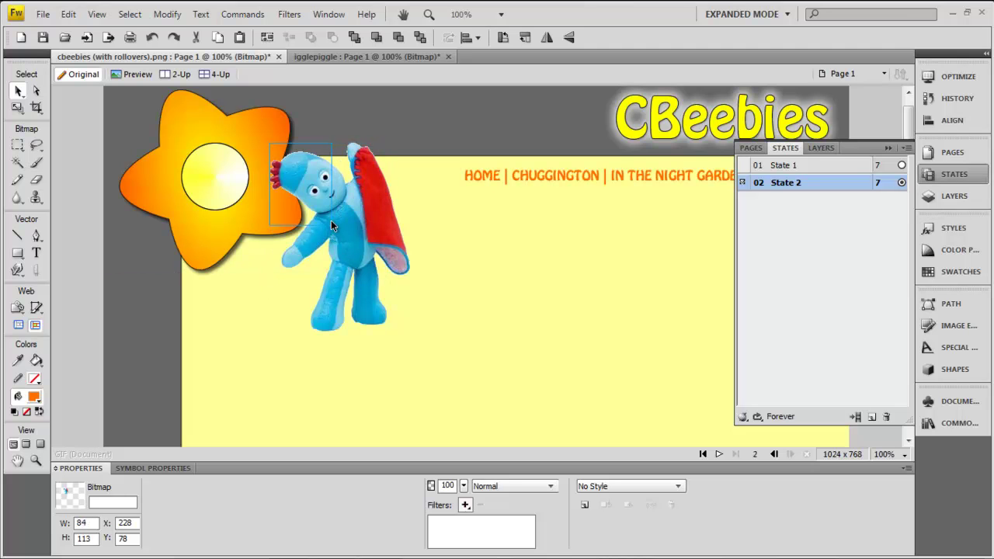
left_click_drag(354, 254, 224, 175)
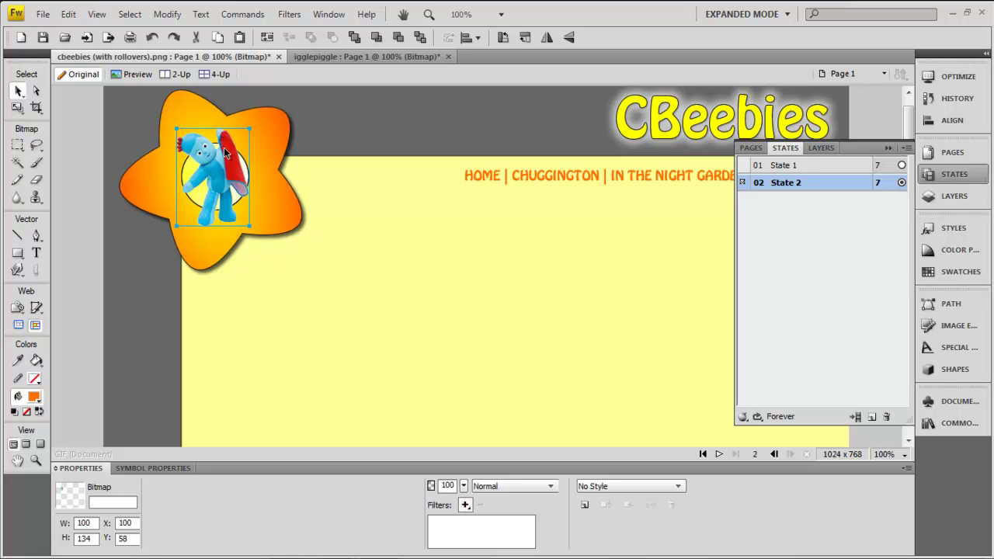
Free-transform Iggle Piggle to a slight clockwise tilt (91 × 138), settling it inside the star
left_click(168, 14)
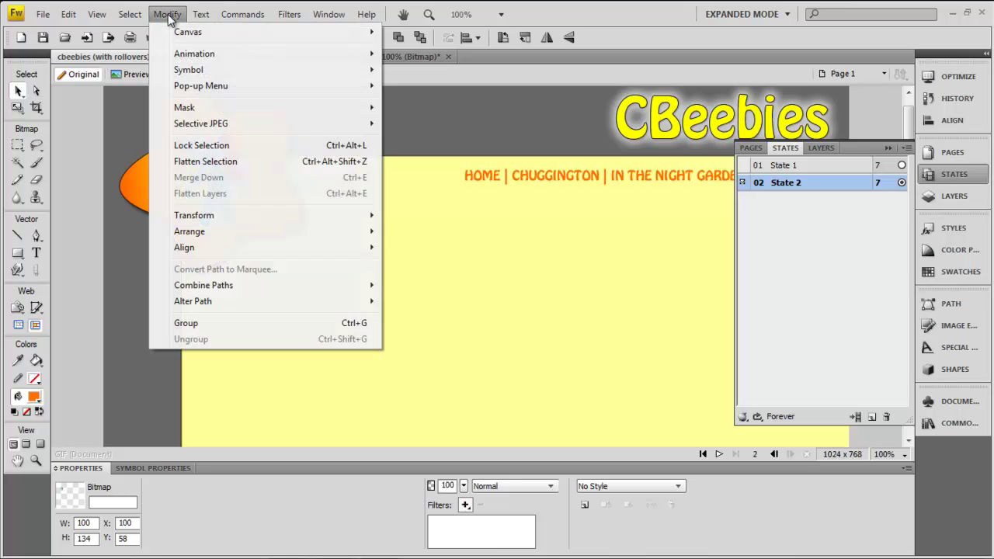
mouse_move(301, 218)
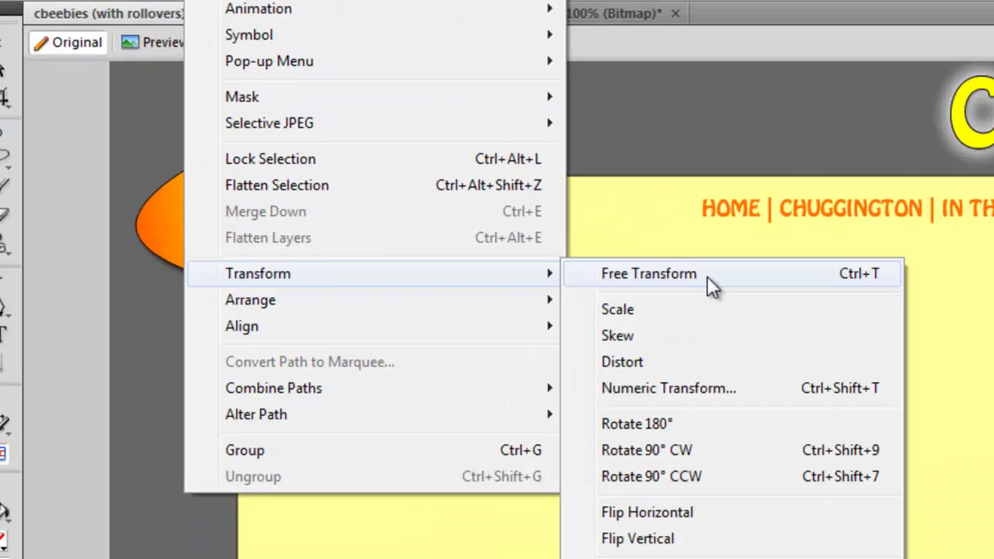
left_click(469, 217)
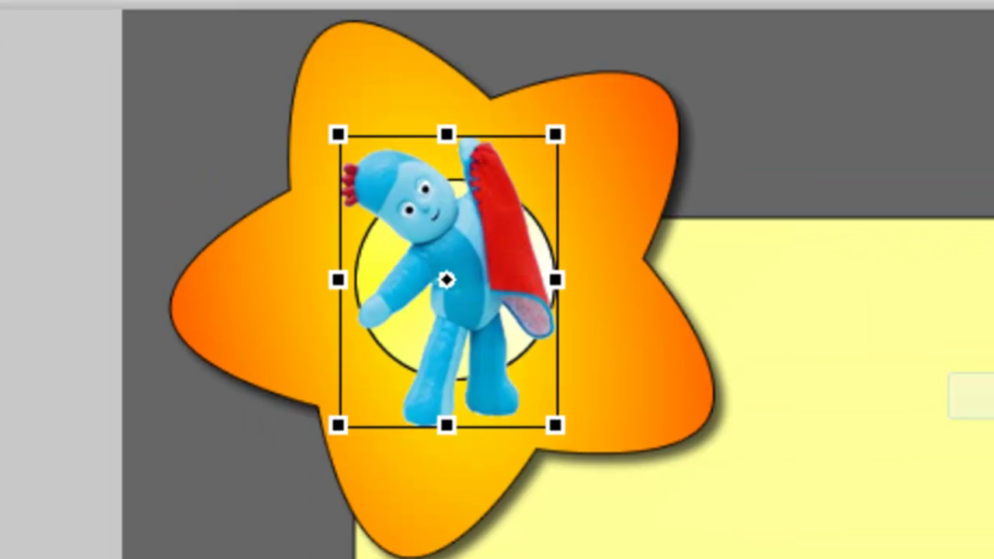
left_click_drag(595, 111, 623, 144)
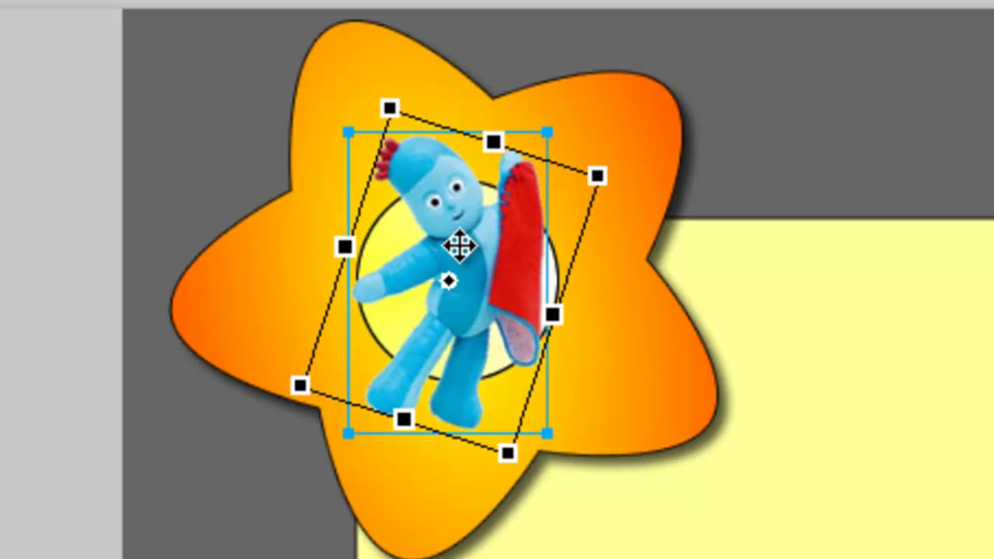
left_click_drag(469, 244, 473, 231)
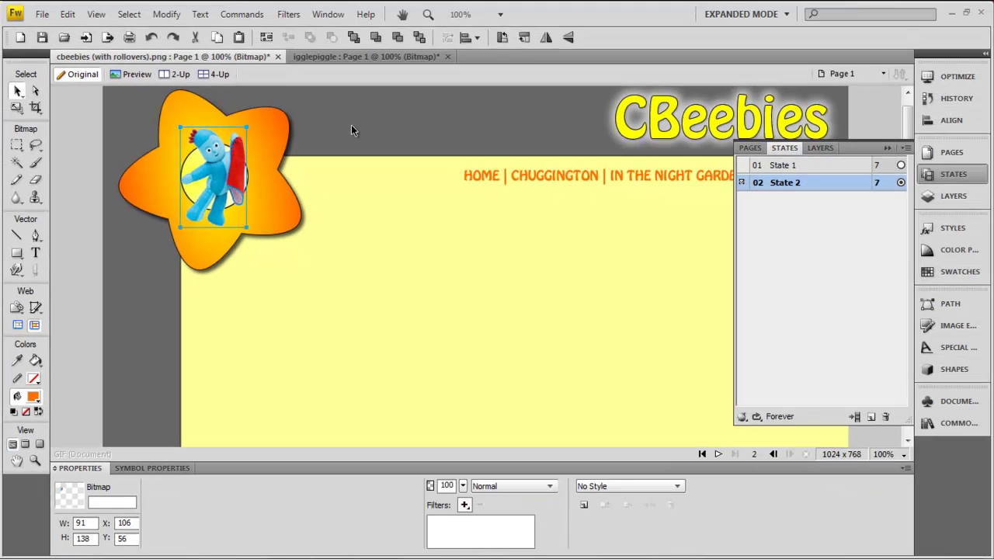
left_click(703, 90)
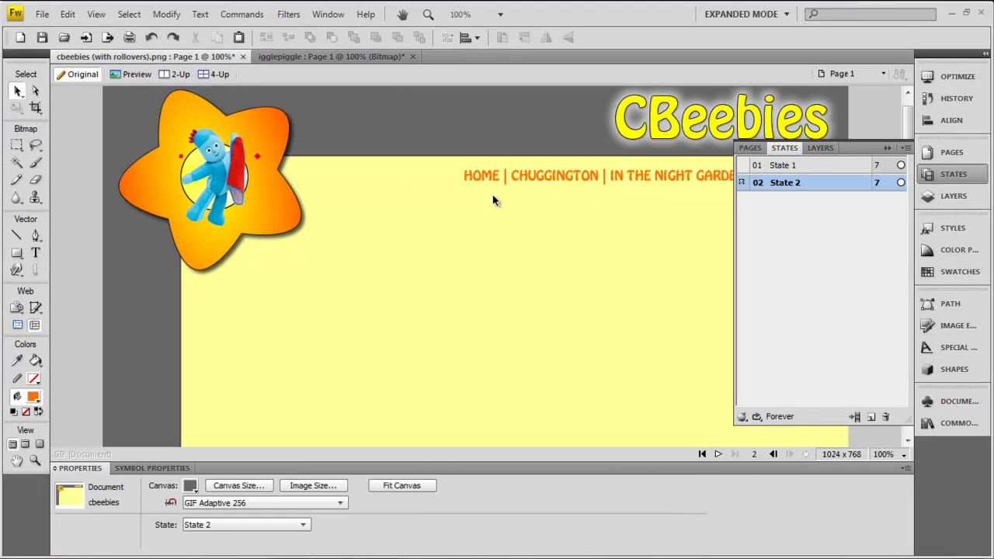
Compare State 1 with State 2, return to State 1, and collapse the States panel
left_click(792, 165)
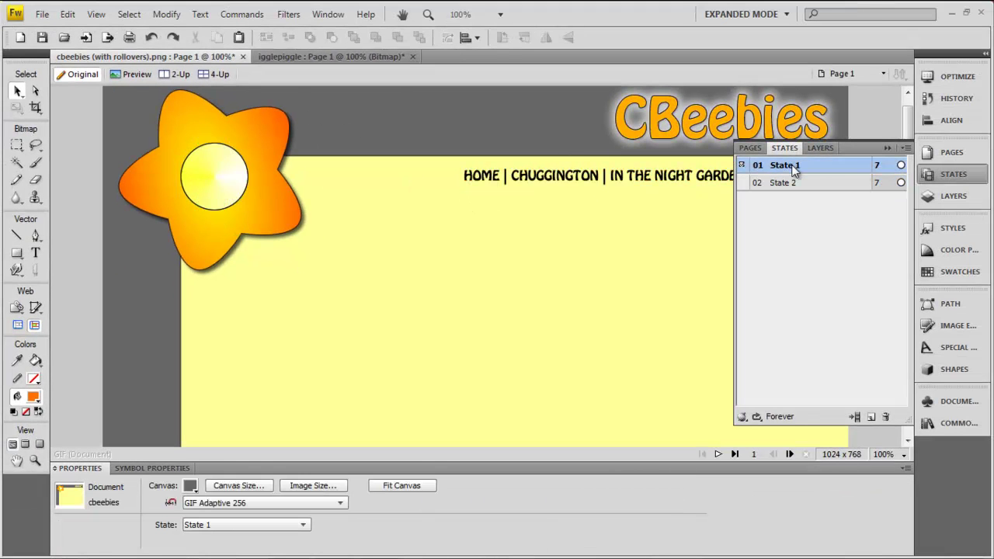
left_click(790, 186)
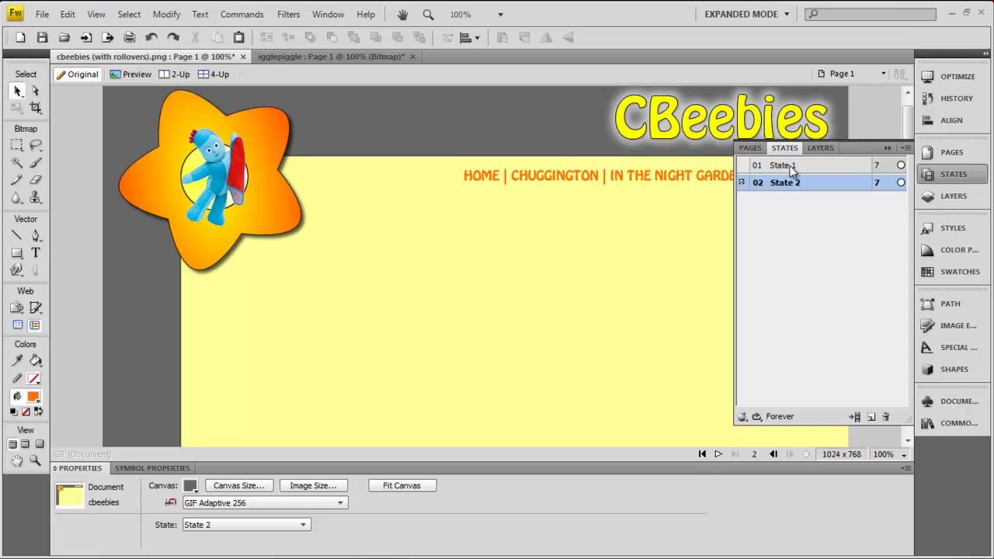
left_click(791, 167)
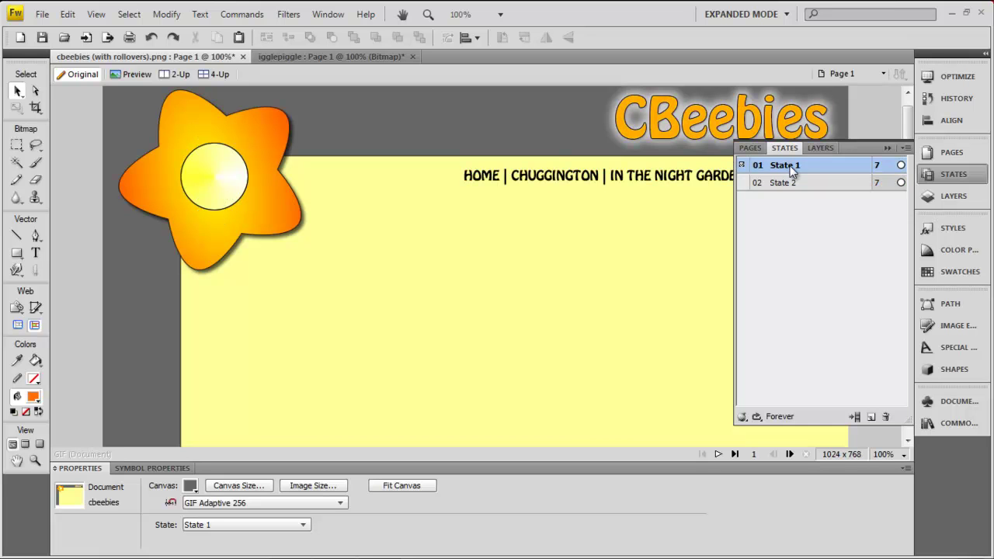
left_click(887, 148)
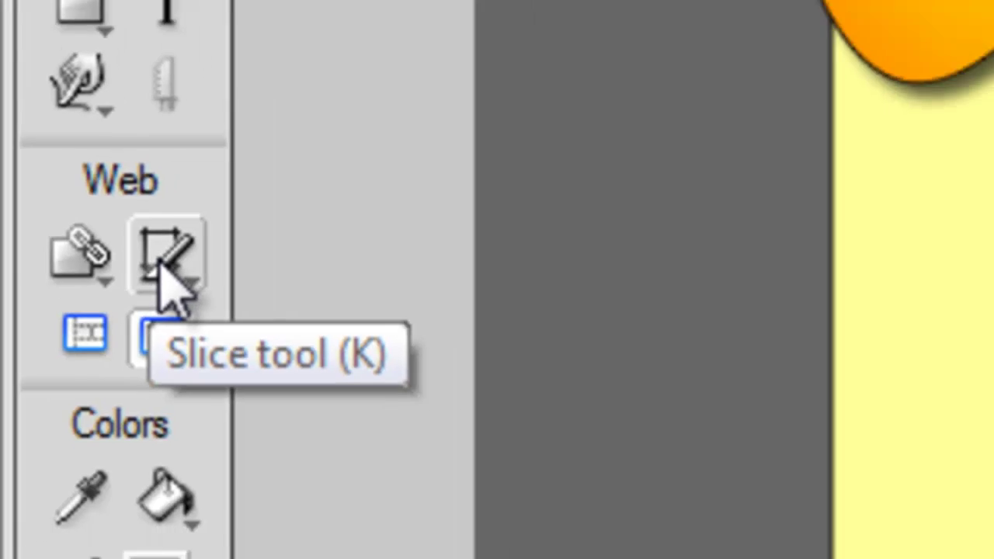
Draw a 206 × 203 slice over the star at X 45, Y 21
left_click(167, 264)
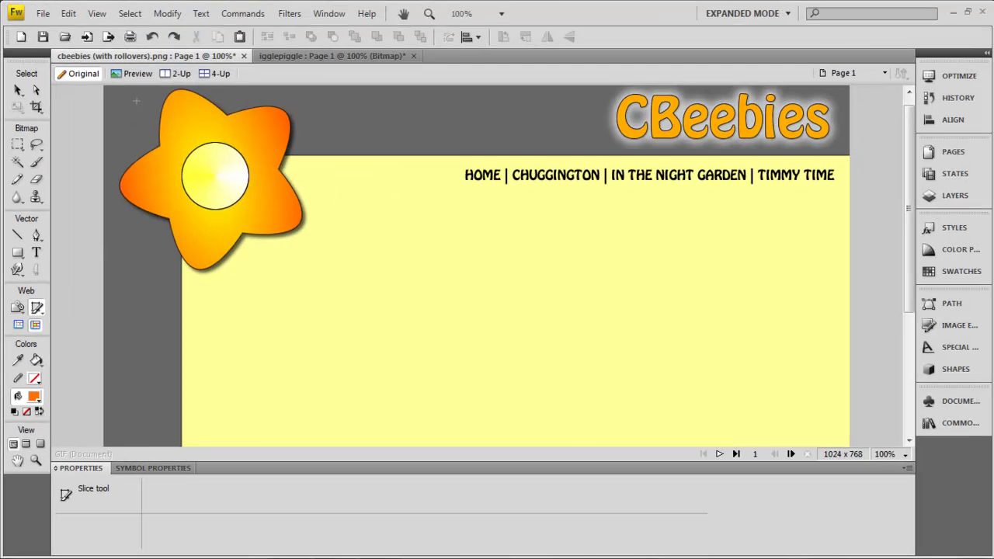
left_click_drag(166, 151, 287, 249)
left_click_drag(287, 249, 287, 249)
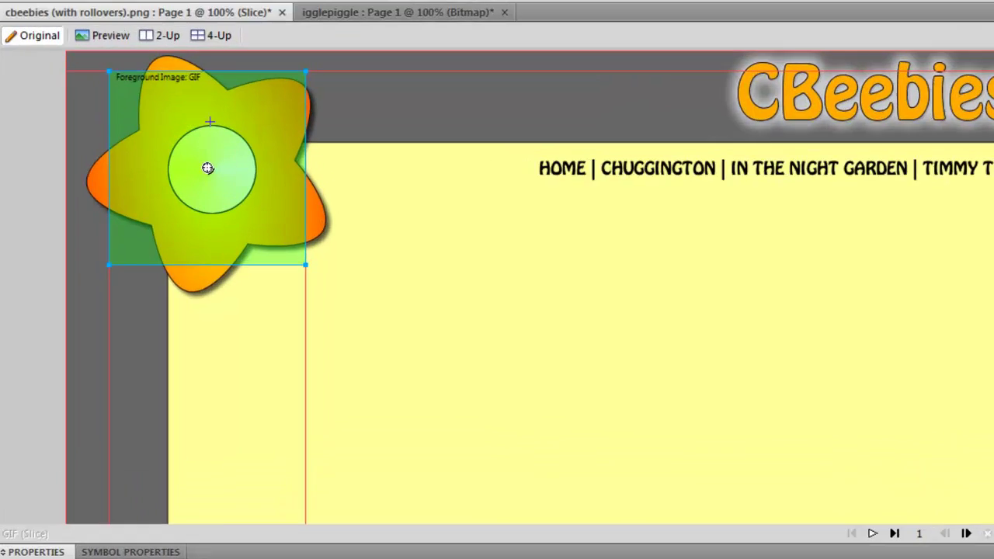
right_click(214, 142)
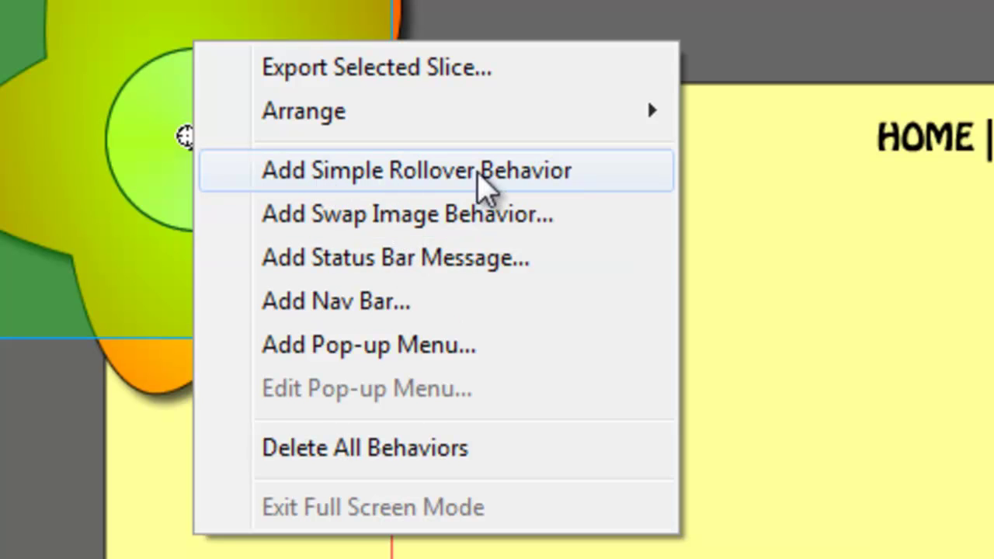
Give the star slice a simple rollover, then slice the HOME link with a simple rollover
left_click(509, 173)
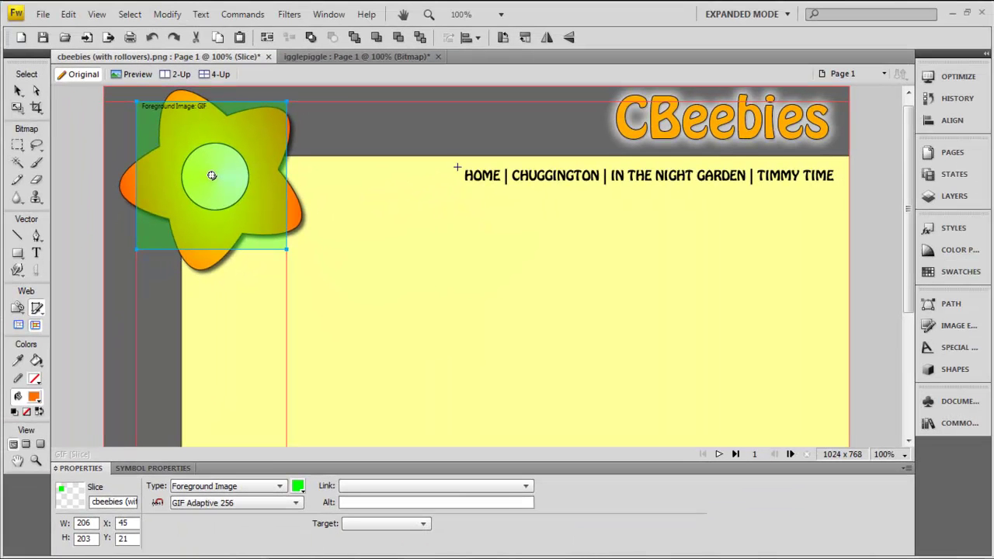
left_click_drag(457, 167, 503, 187)
right_click(489, 179)
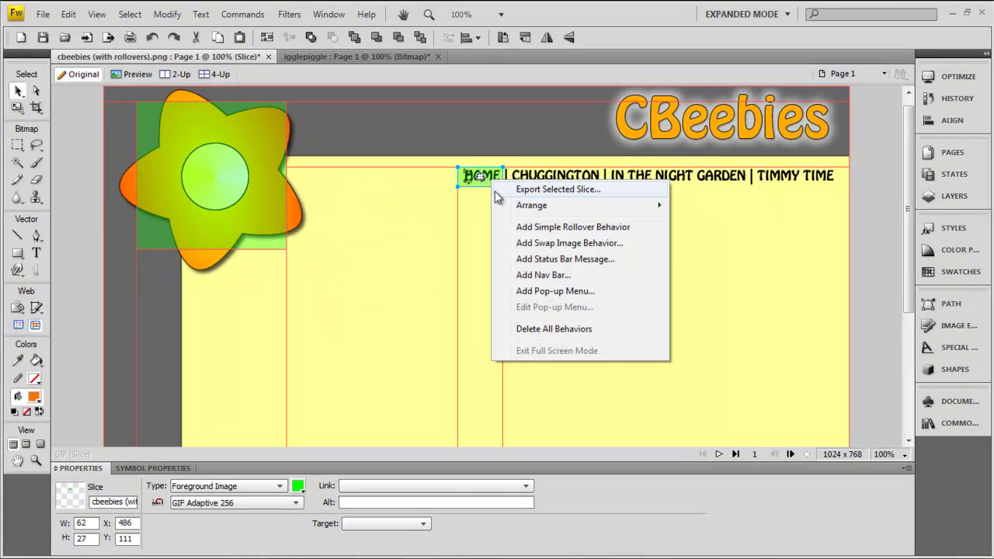
left_click(513, 230)
Slice the CHUGGINGTON and IN THE NIGHT GARDEN links, each with a simple rollover
left_click_drag(512, 167, 602, 187)
right_click(592, 182)
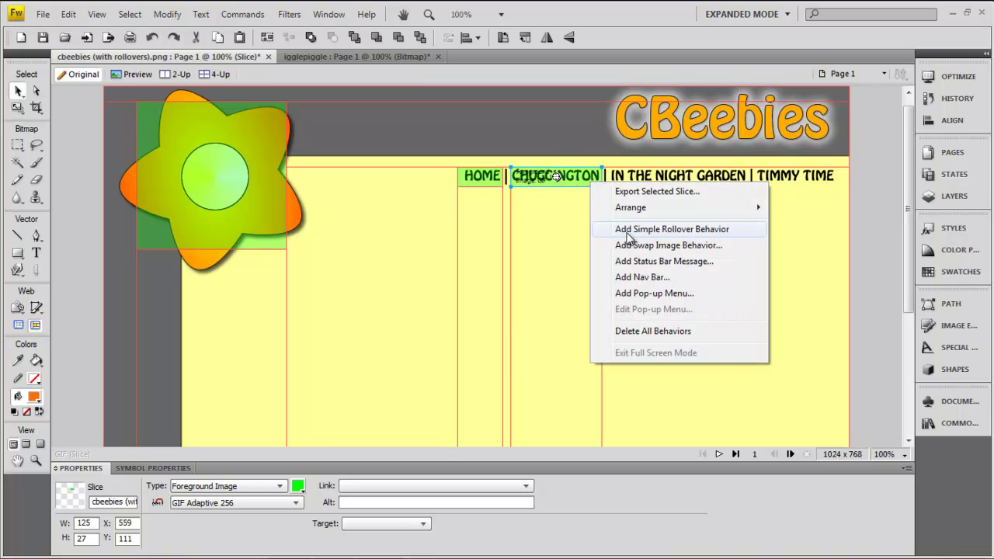
left_click(633, 229)
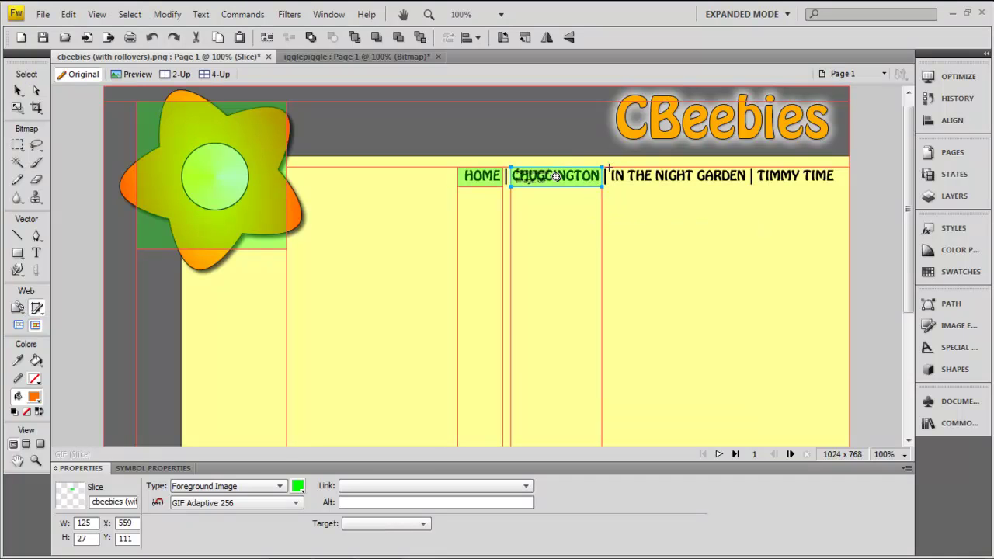
left_click_drag(607, 168, 747, 187)
right_click(739, 179)
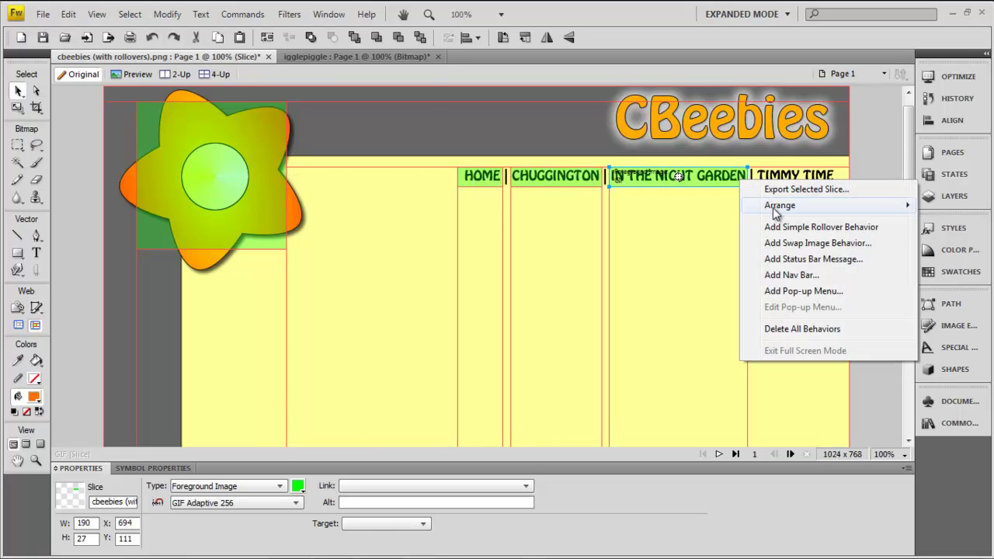
left_click(773, 226)
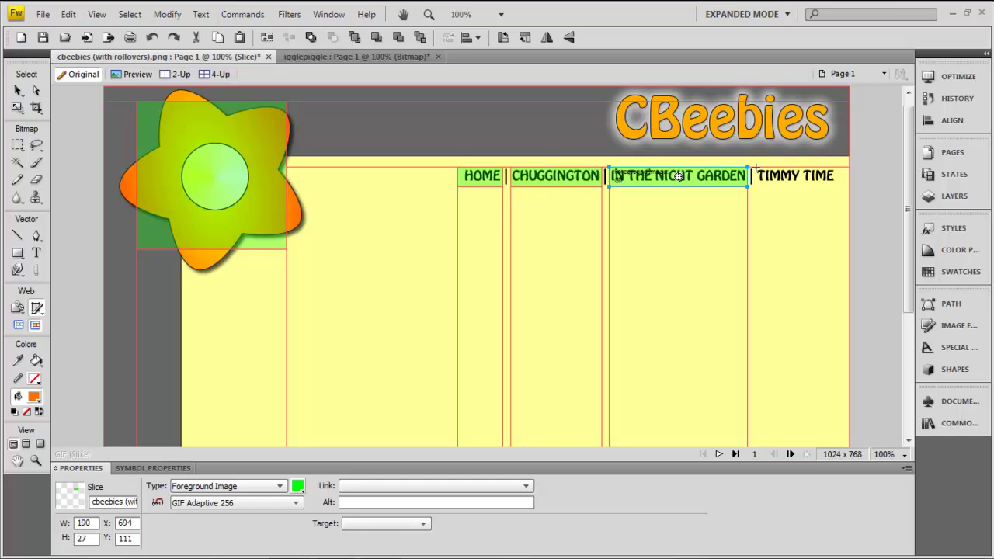
Slice TIMMY TIME with a simple rollover, then draw a 321 × 78 slice over the CBeebies logo
left_click_drag(753, 168, 839, 188)
right_click(821, 178)
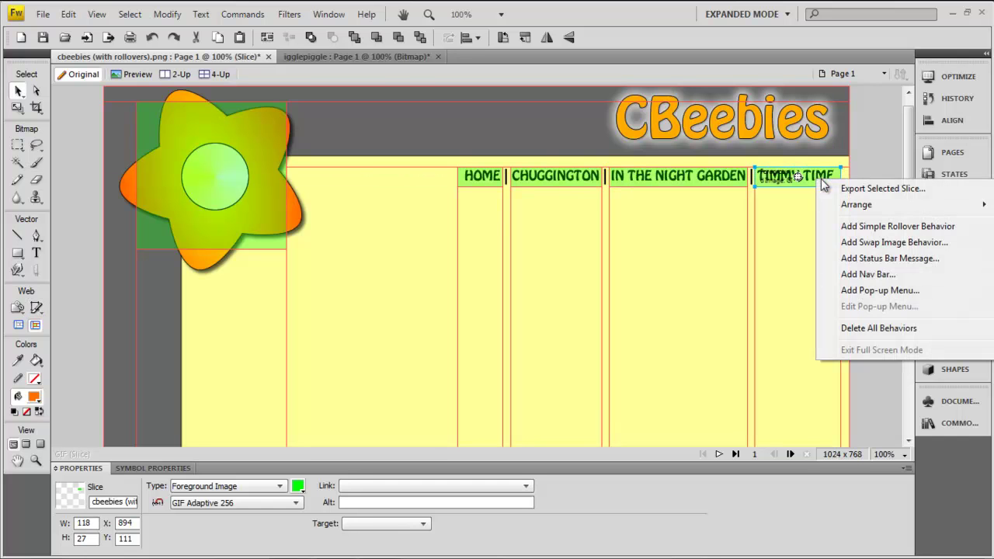
left_click(836, 226)
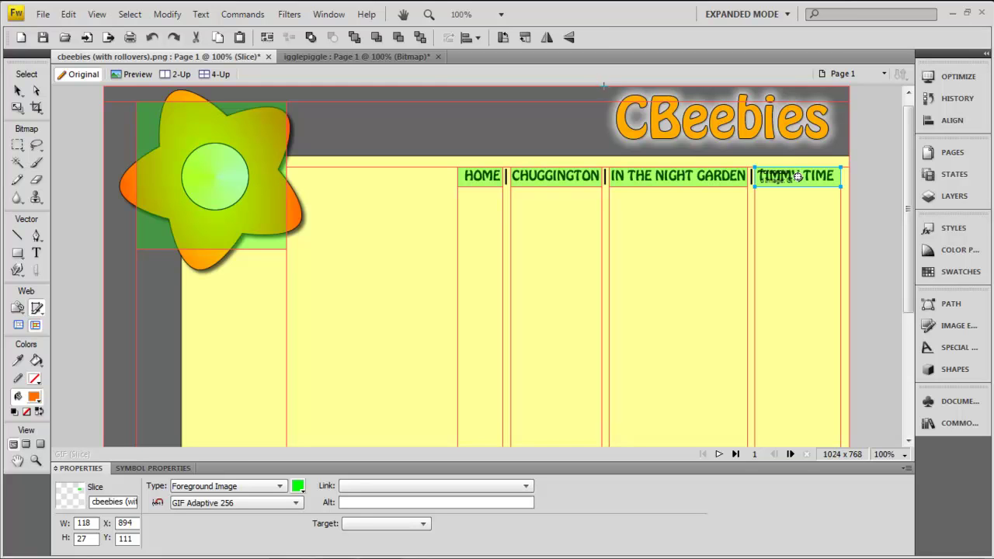
left_click_drag(603, 86, 840, 150)
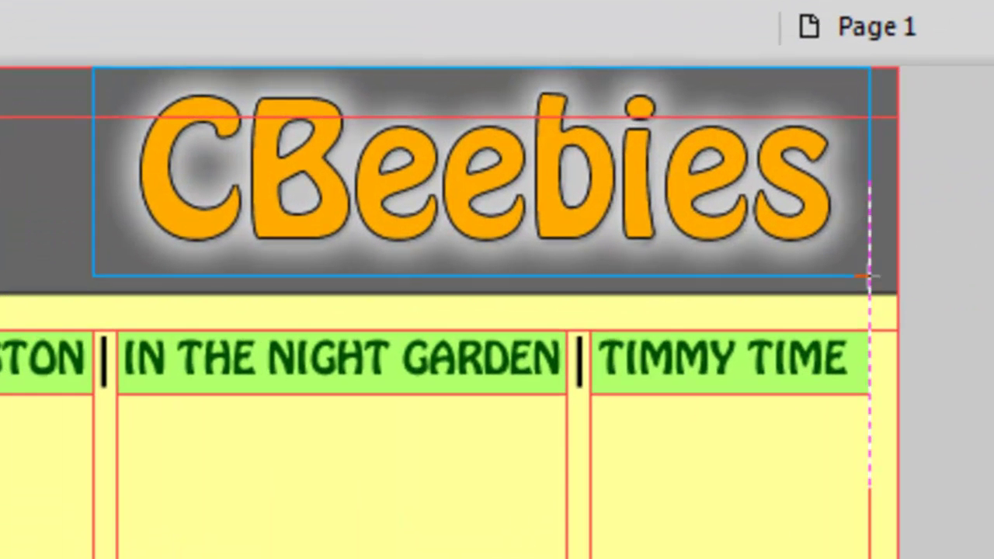
left_click_drag(868, 275, 853, 251)
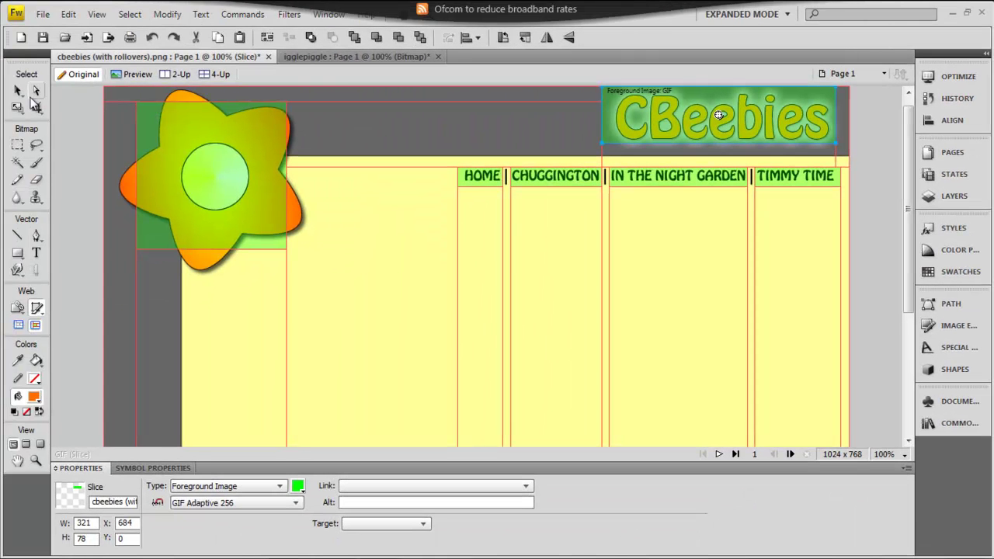
Stretch the logo slice to 321 × 90 at X 684, Y 0 and add a simple rollover
key("v")
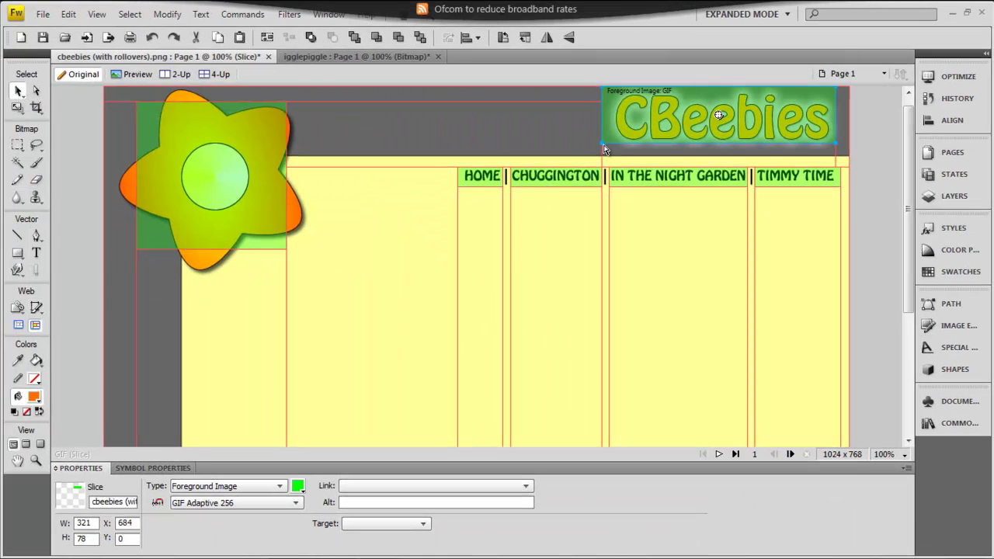
left_click_drag(603, 144, 601, 150)
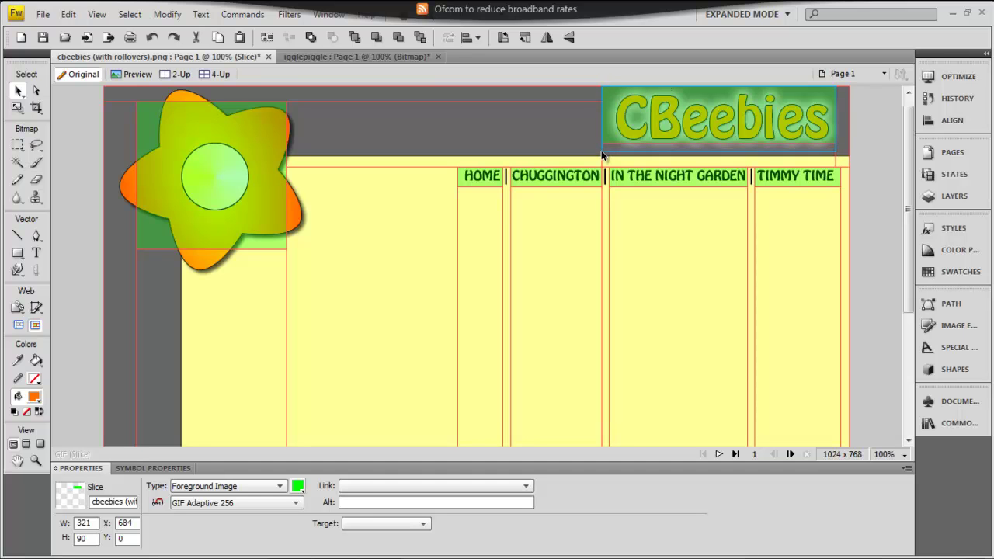
right_click(629, 143)
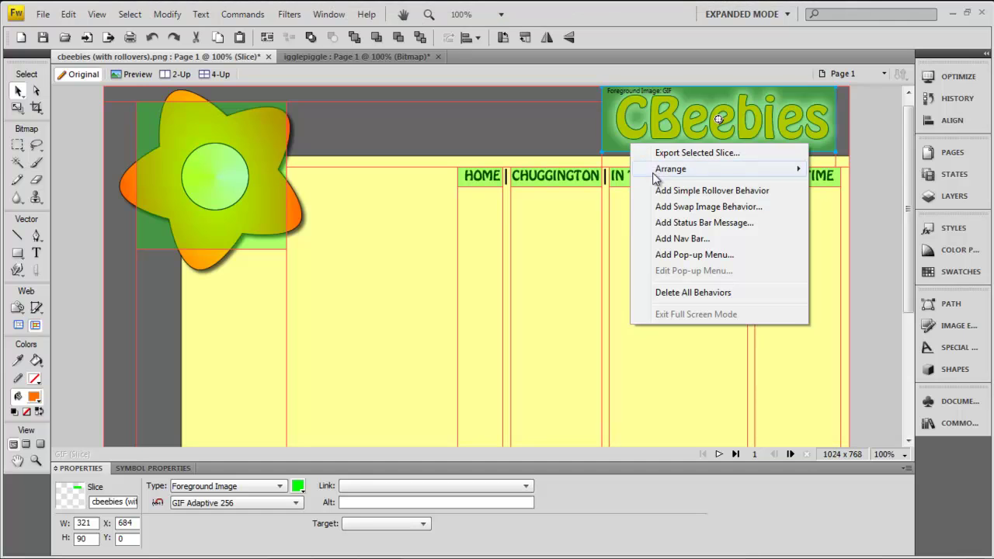
left_click(668, 190)
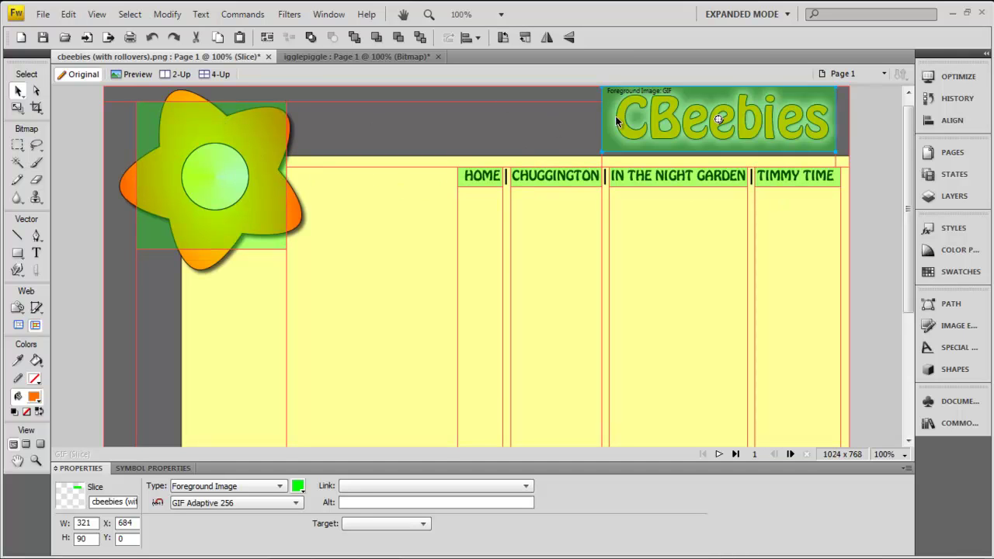
Hide slices and hotspots, then preview the page so Iggle Piggle appears in the star rollover
left_click(18, 329)
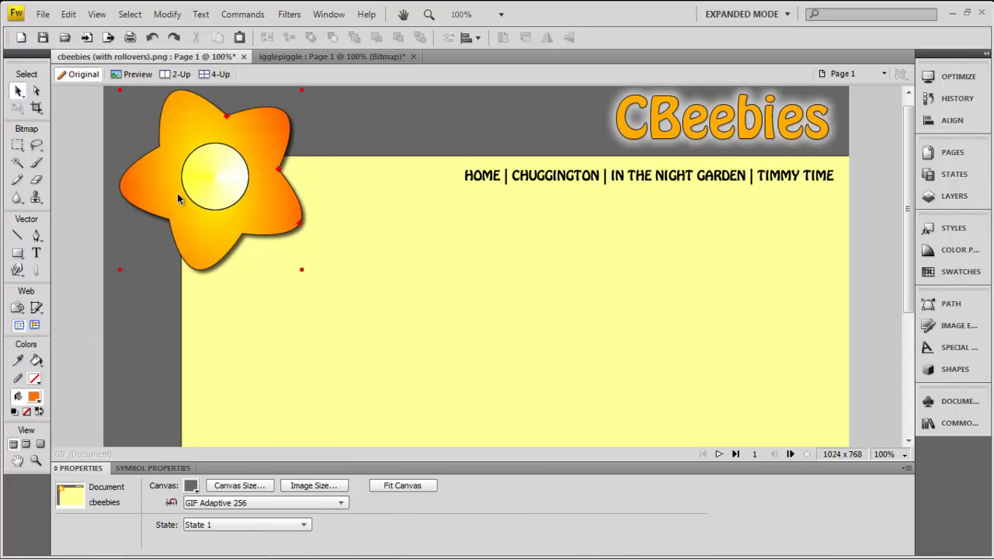
left_click(36, 326)
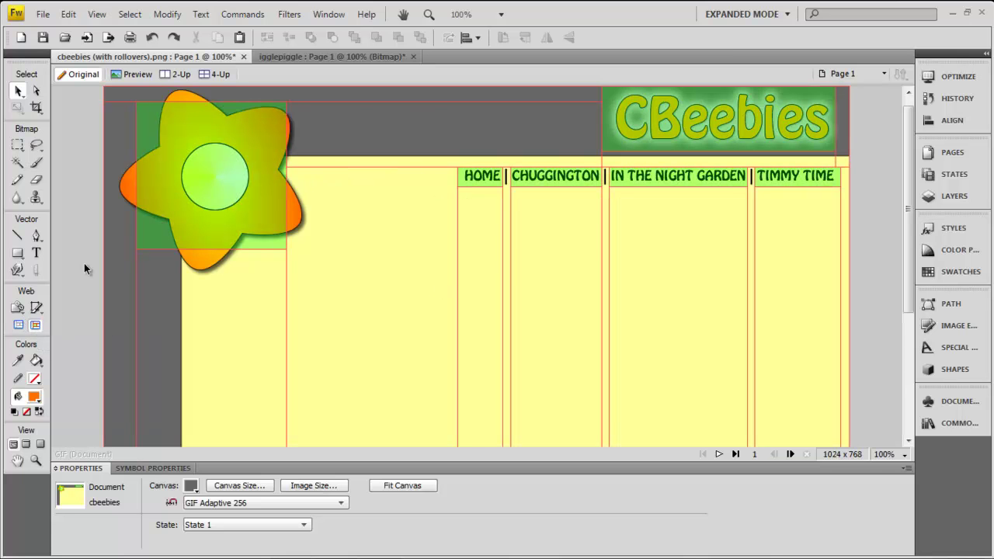
left_click(19, 327)
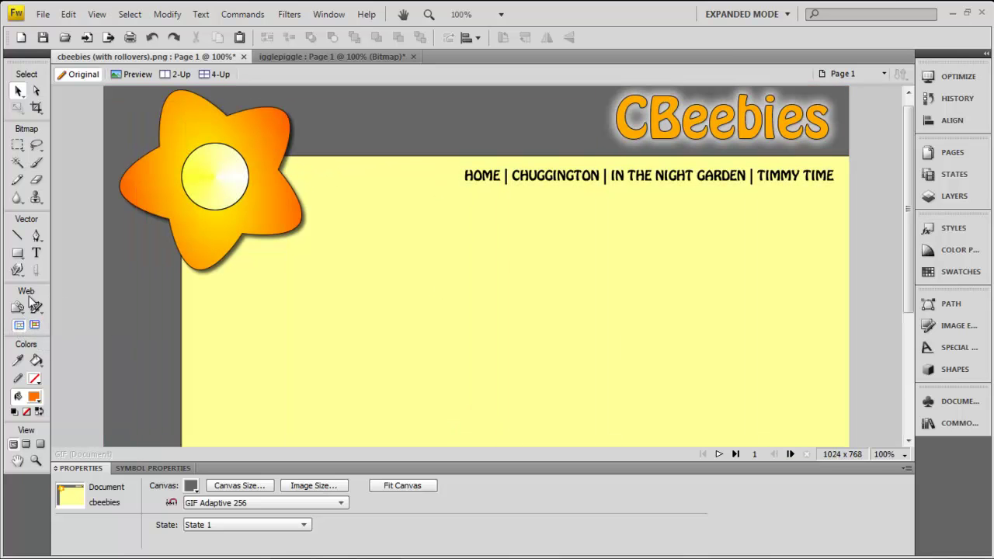
left_click(129, 79)
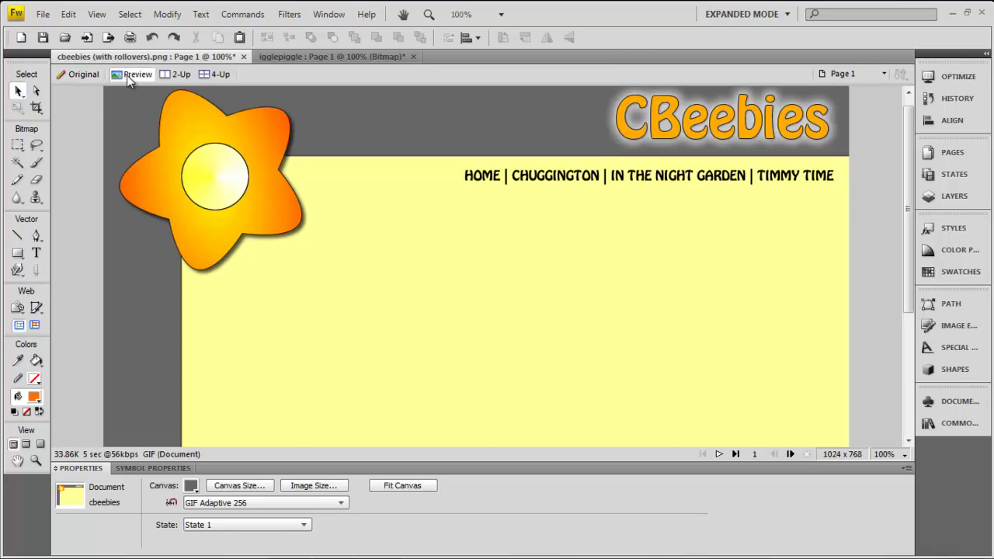
mouse_move(163, 144)
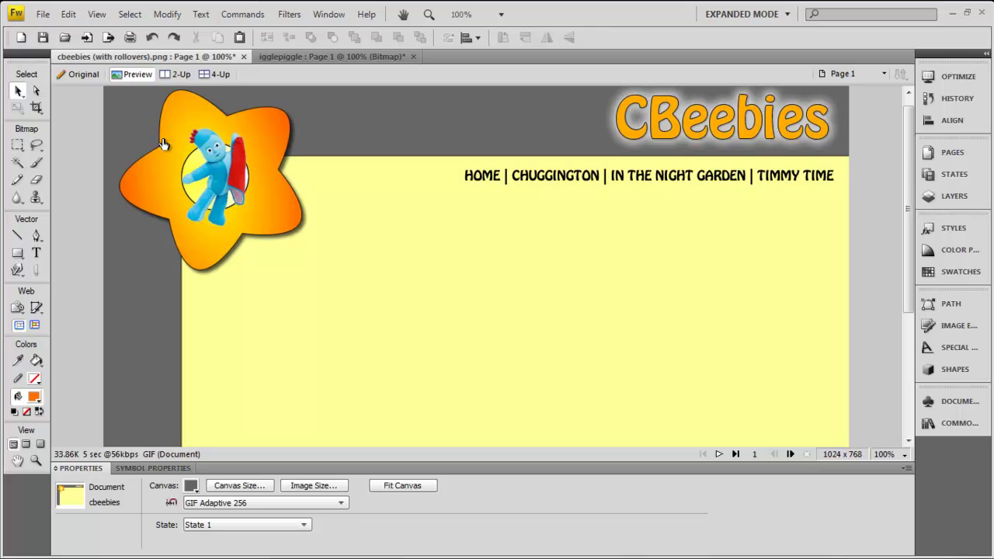